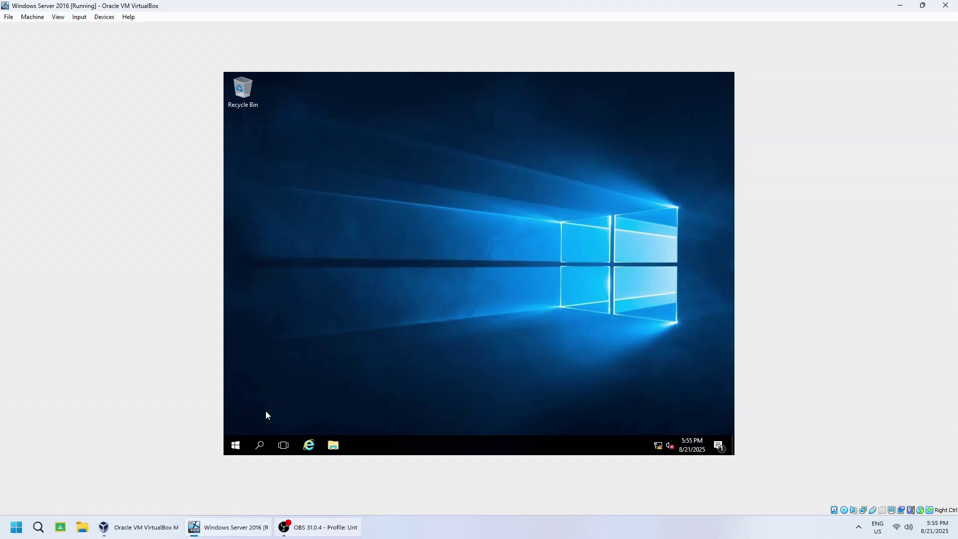
# Step: Open Server Manager and start a role-based Add Roles and Features installation targeting TEST-SERVER
pyautogui.click(235, 445)
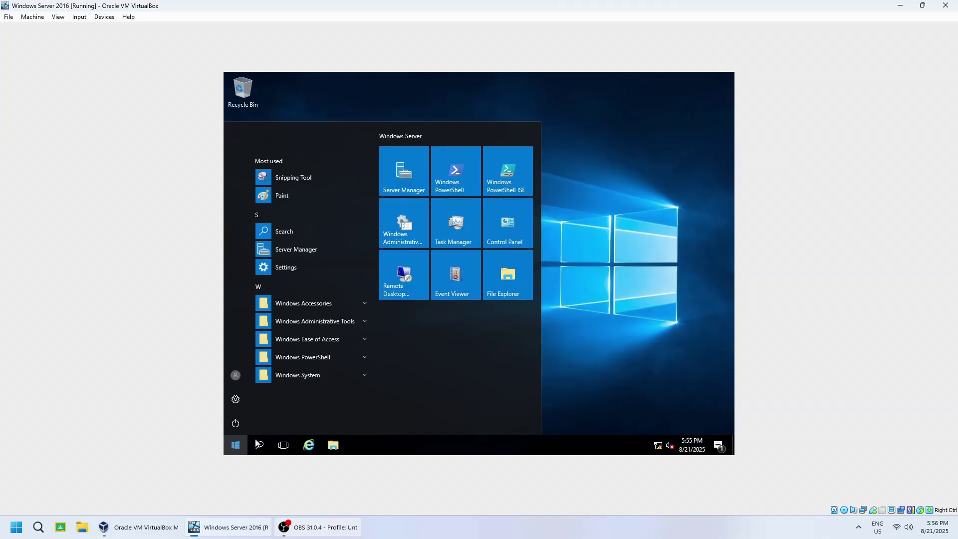
pyautogui.click(414, 175)
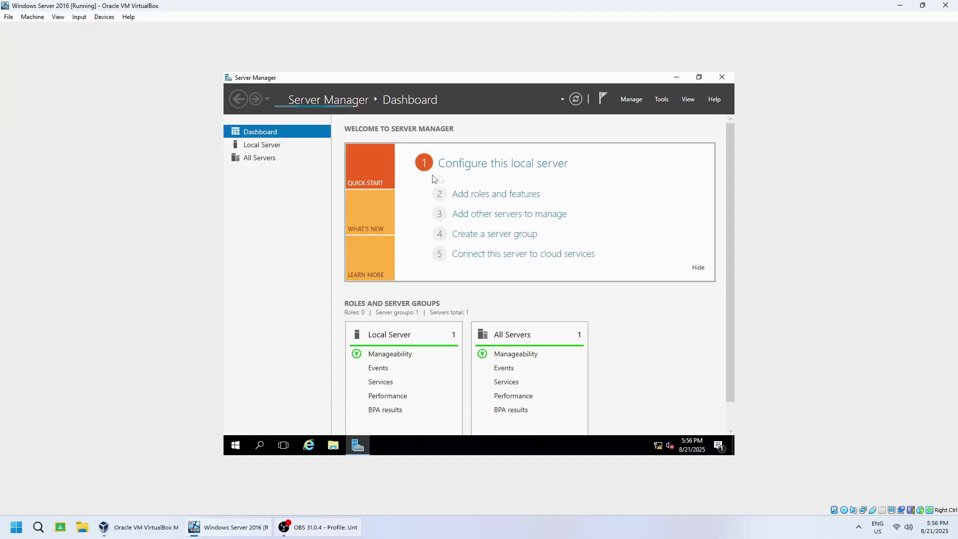
pyautogui.click(632, 100)
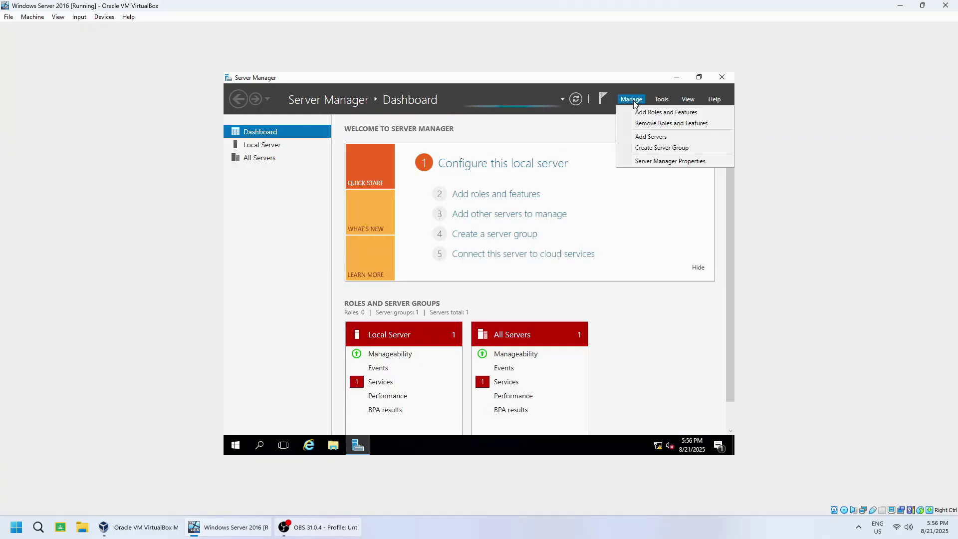
pyautogui.click(649, 113)
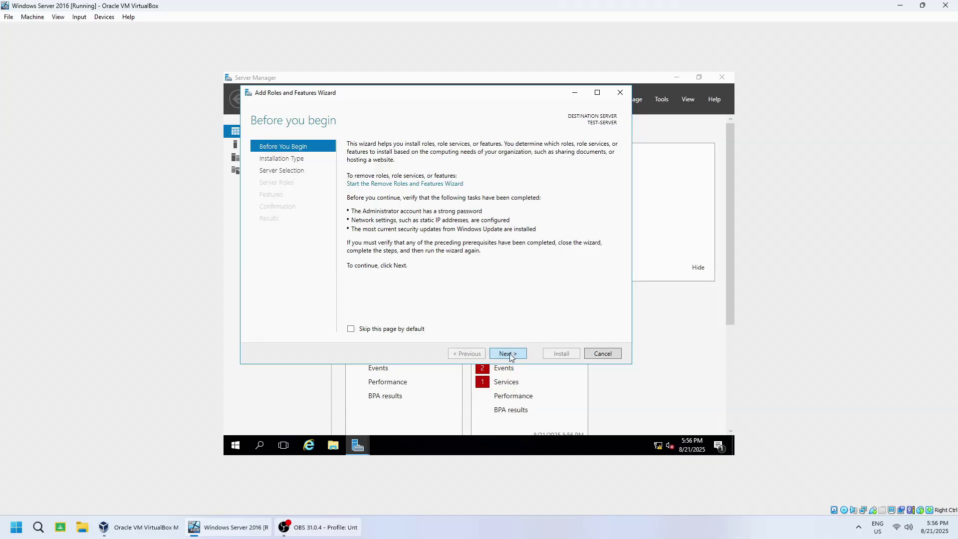
pyautogui.click(508, 354)
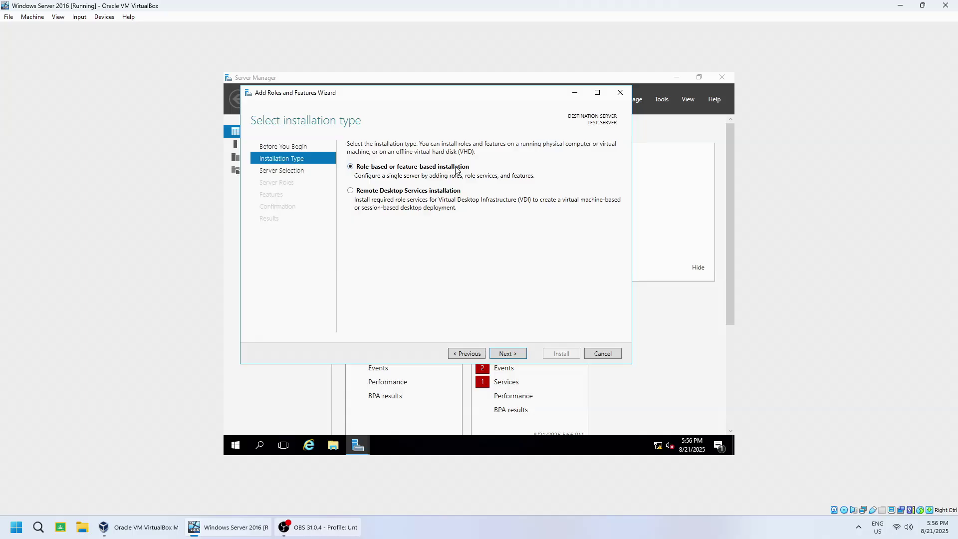
pyautogui.click(505, 355)
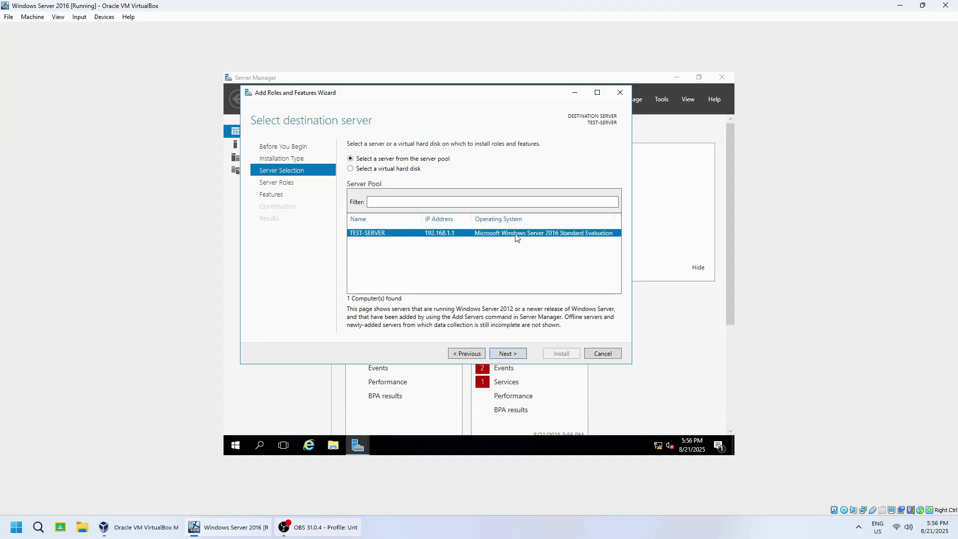
pyautogui.click(512, 355)
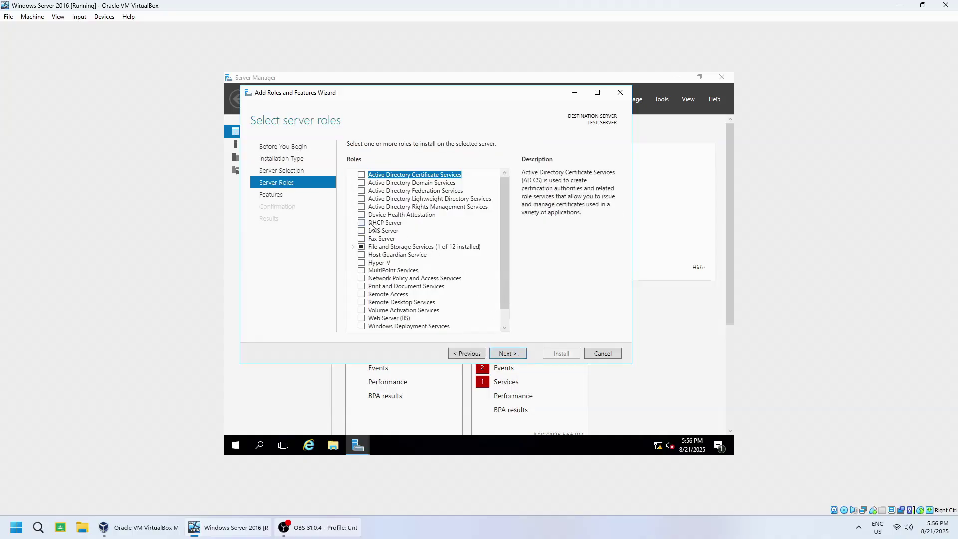
# Step: Select the DHCP Server role with its required management tools and install it
pyautogui.click(362, 223)
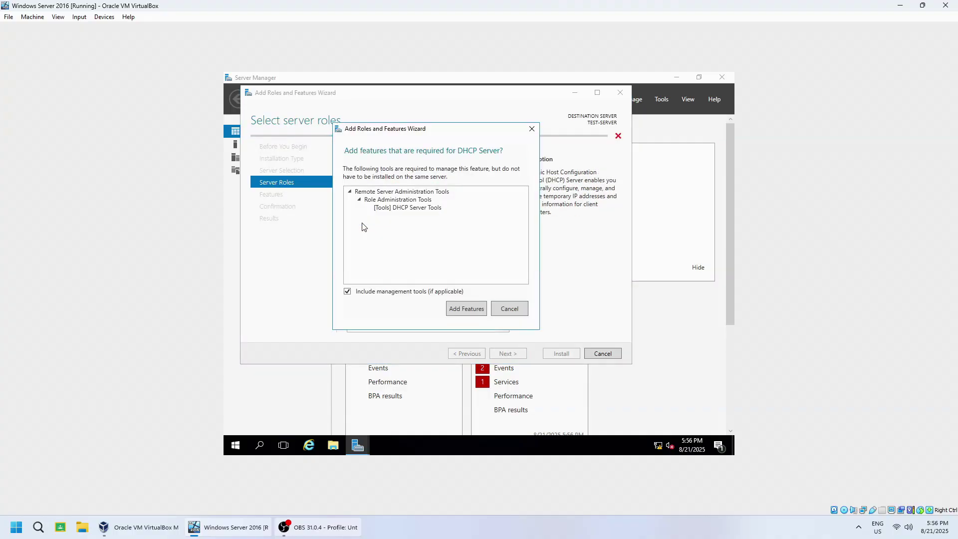
pyautogui.click(464, 310)
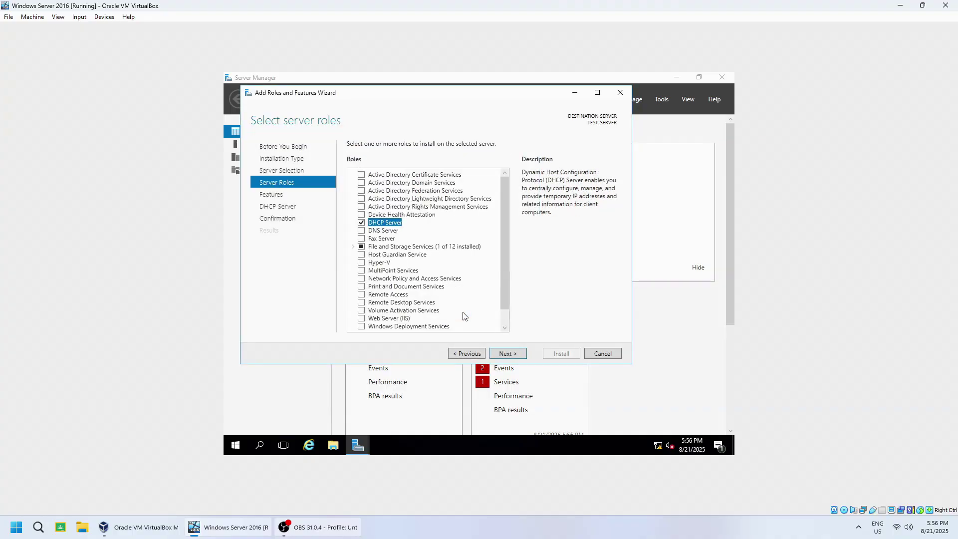
pyautogui.click(505, 355)
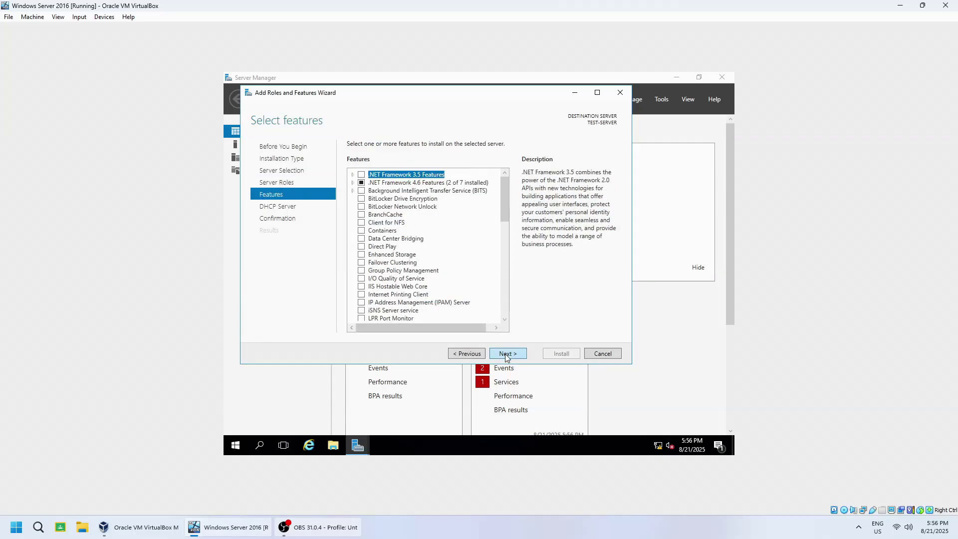
pyautogui.click(506, 354)
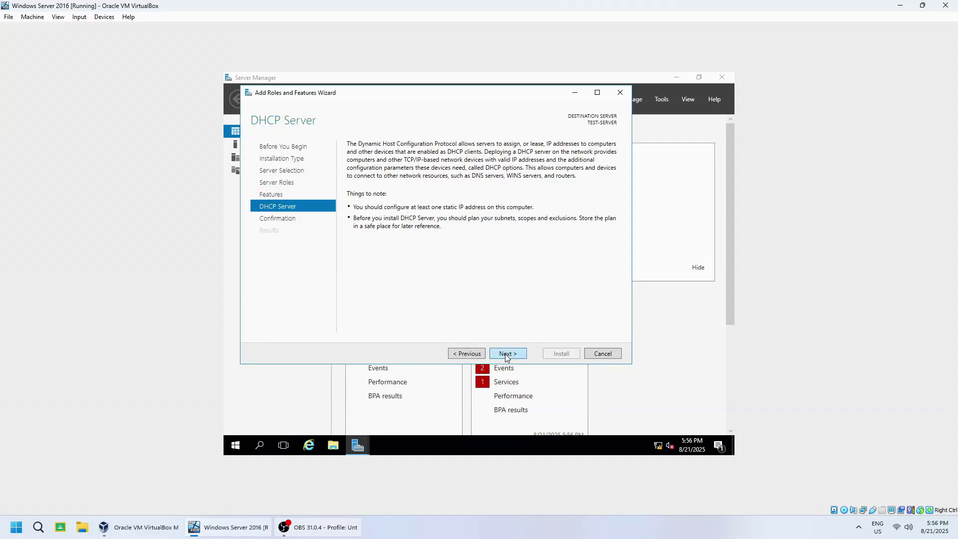
pyautogui.click(506, 354)
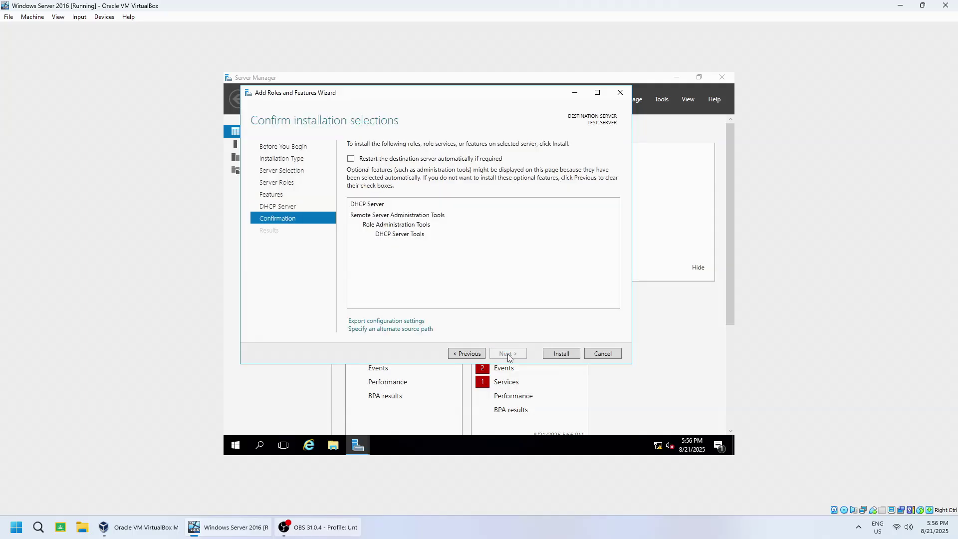
pyautogui.click(558, 354)
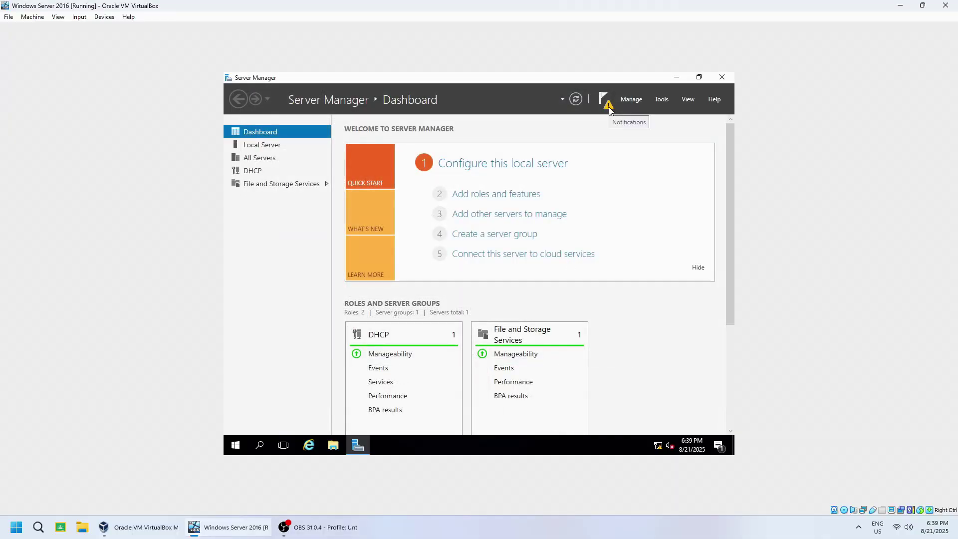
# Step: Complete the DHCP post-install configuration to create the DHCP Administrators and DHCP Users groups
pyautogui.click(608, 106)
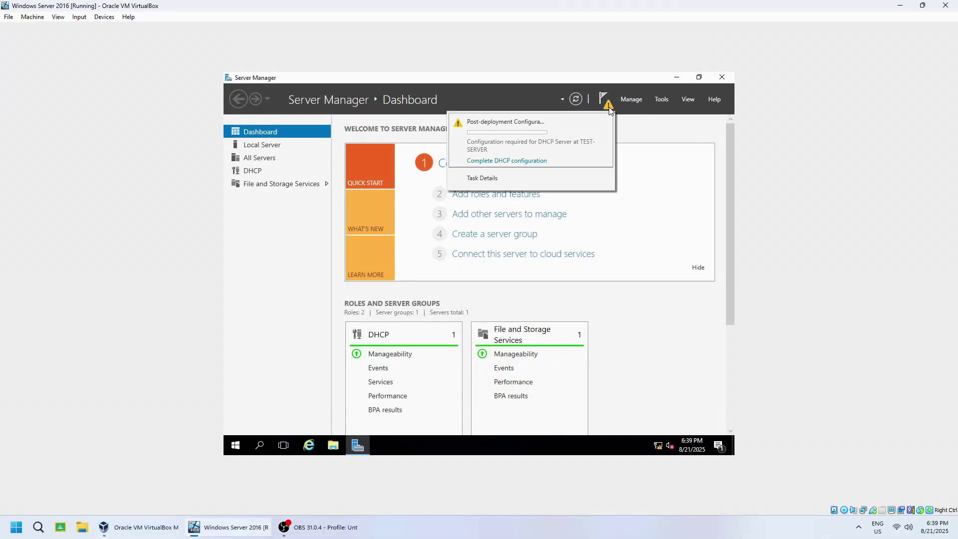
pyautogui.click(524, 162)
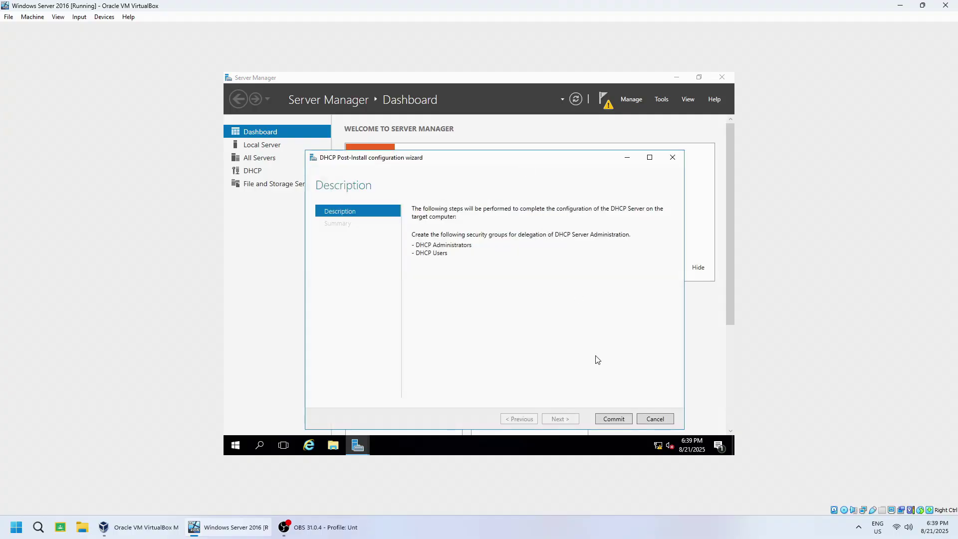
pyautogui.click(613, 419)
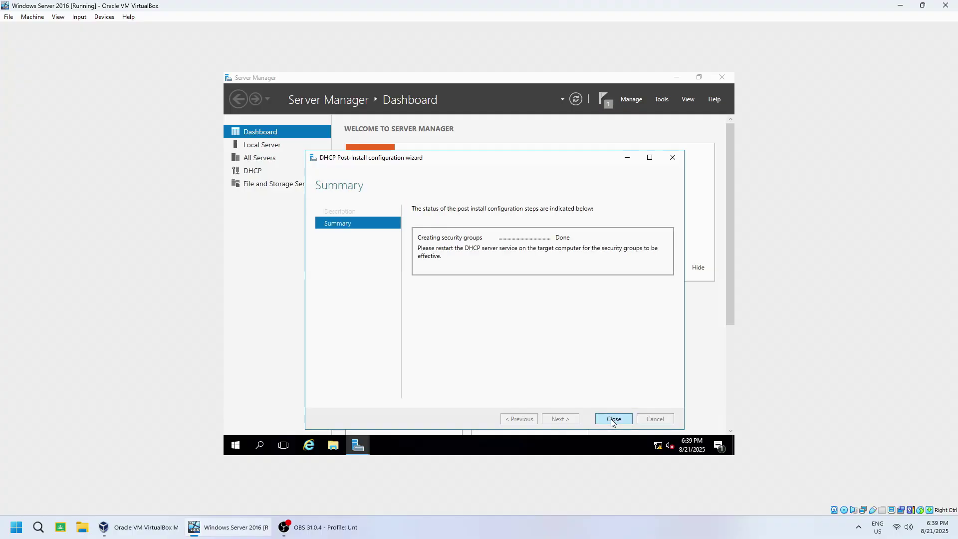
pyautogui.click(613, 419)
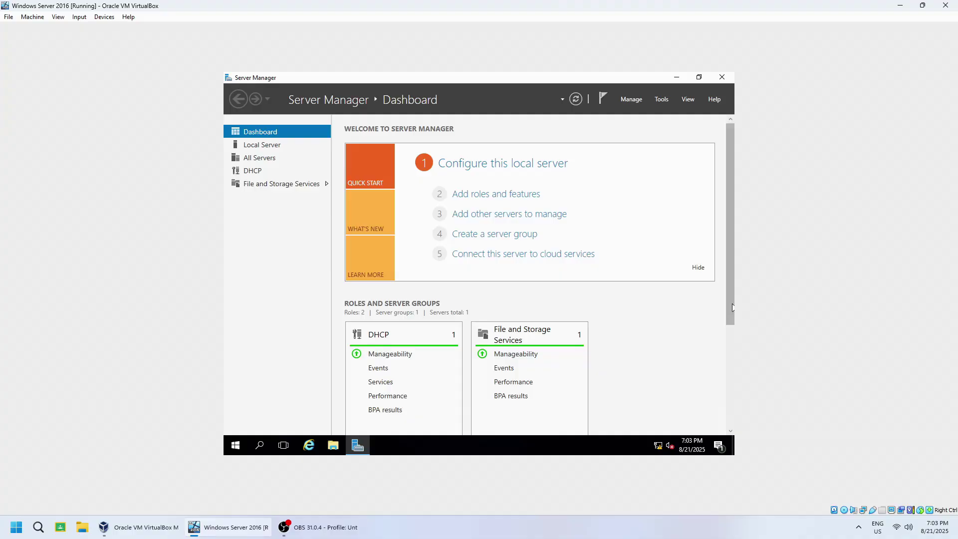
# Step: Open the maximized DHCP console and start a New Scope wizard under test-server's IPv4 node
pyautogui.click(656, 102)
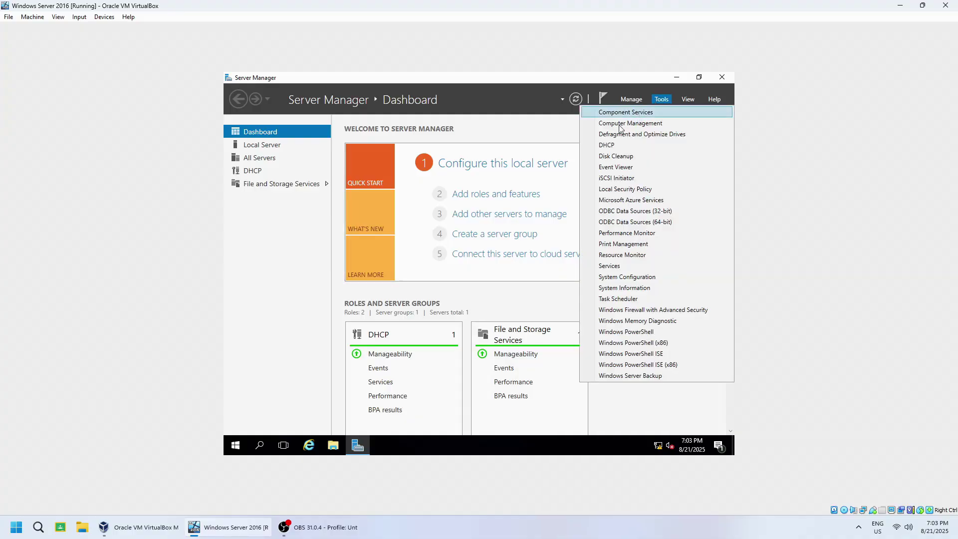
pyautogui.click(607, 145)
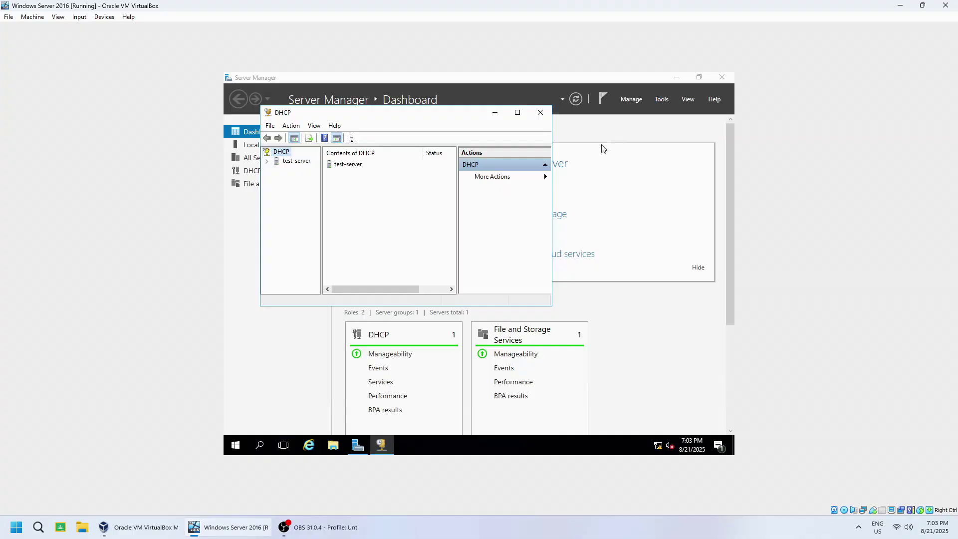
pyautogui.click(518, 112)
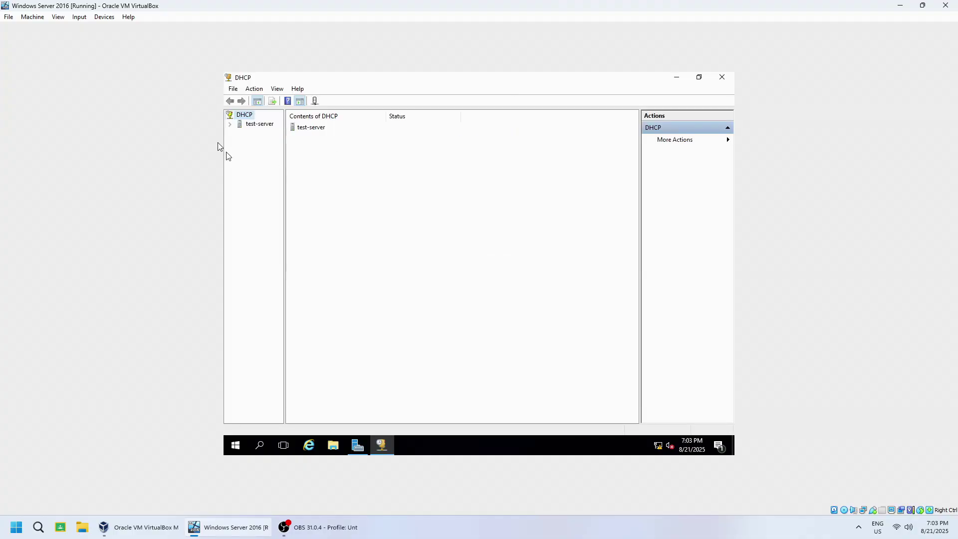
pyautogui.click(230, 125)
pyautogui.click(239, 134)
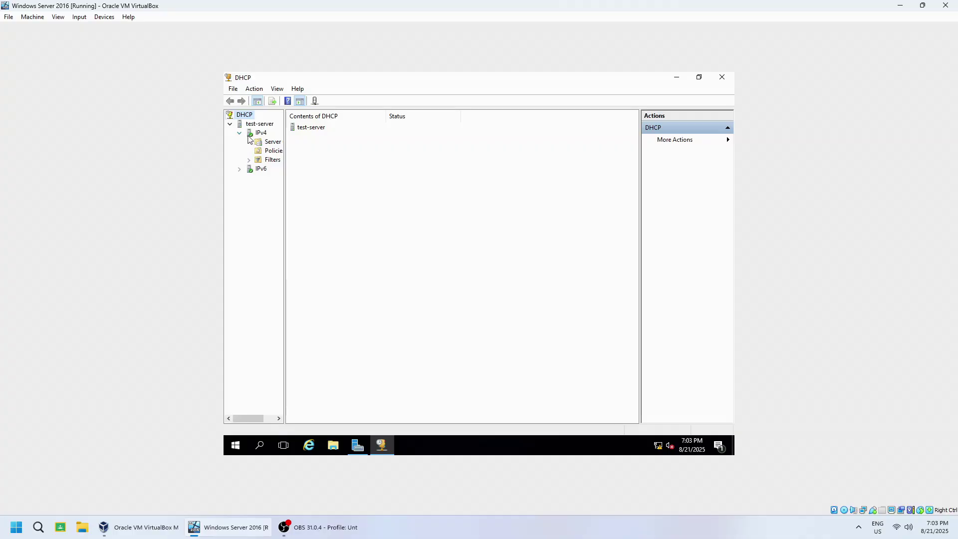
pyautogui.rightClick(261, 136)
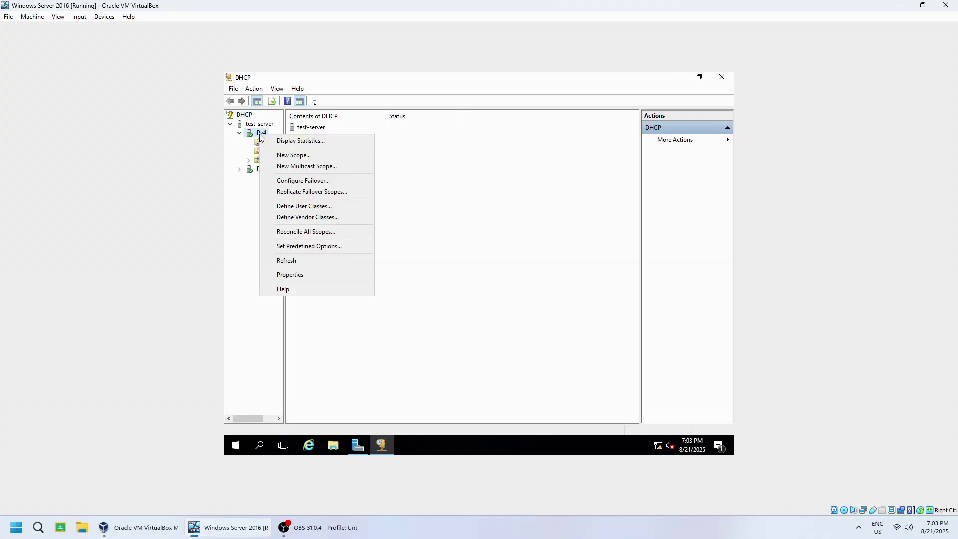
pyautogui.click(328, 155)
pyautogui.click(558, 348)
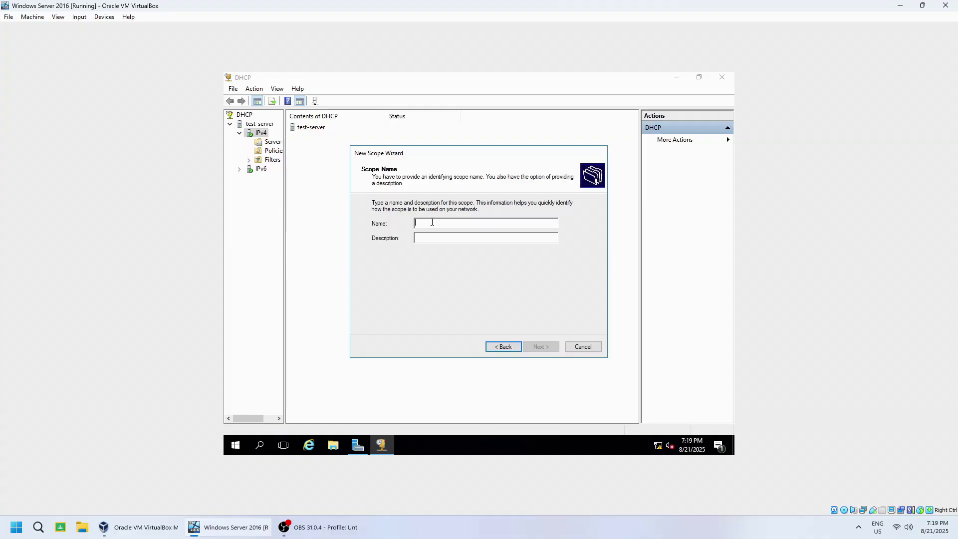
# Step: Name the scope 'DHCP Test' and give it the range 192.168.1.1 to 192.168.1.254
pyautogui.write('DHCP Test')
pyautogui.click(546, 352)
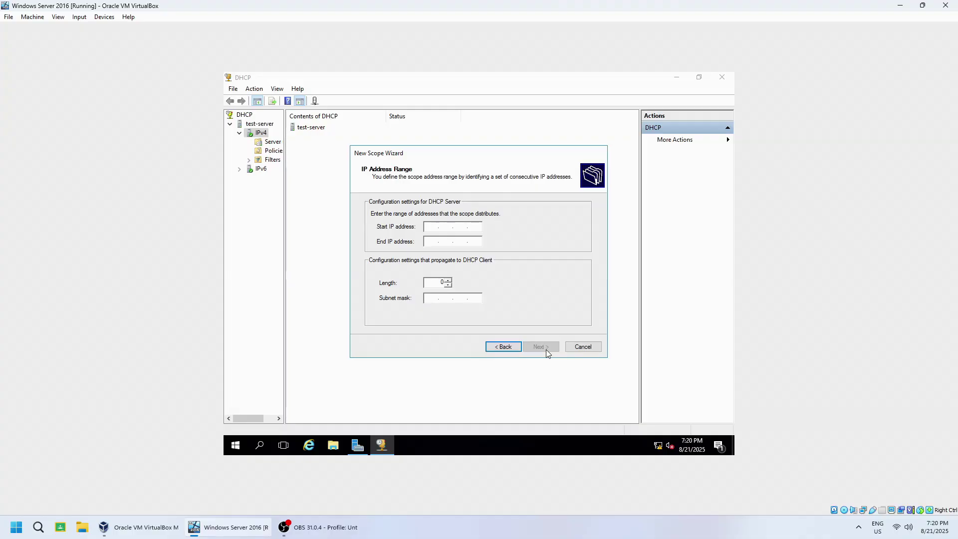
pyautogui.write('192.168.1.1')
pyautogui.press('Tab')
pyautogui.write('192.168.1.254')
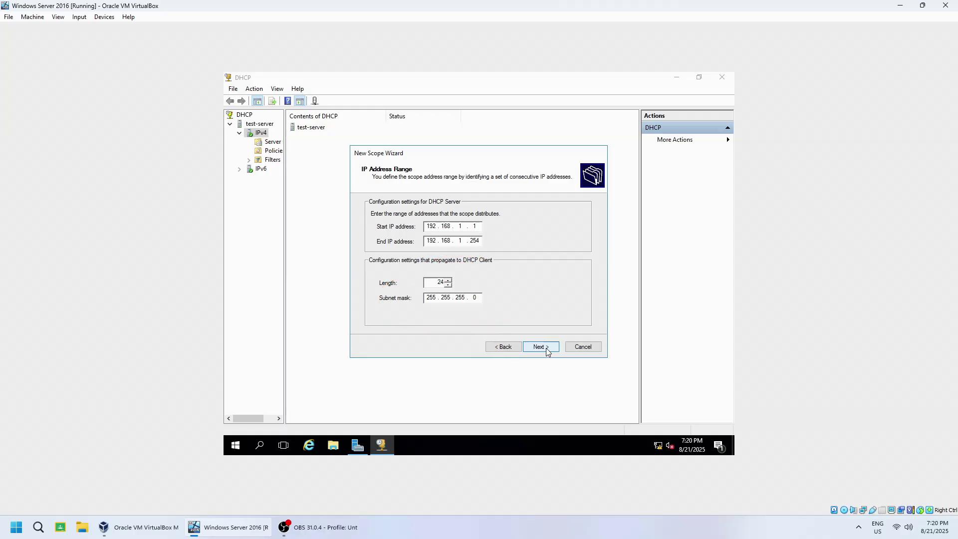
pyautogui.click(541, 347)
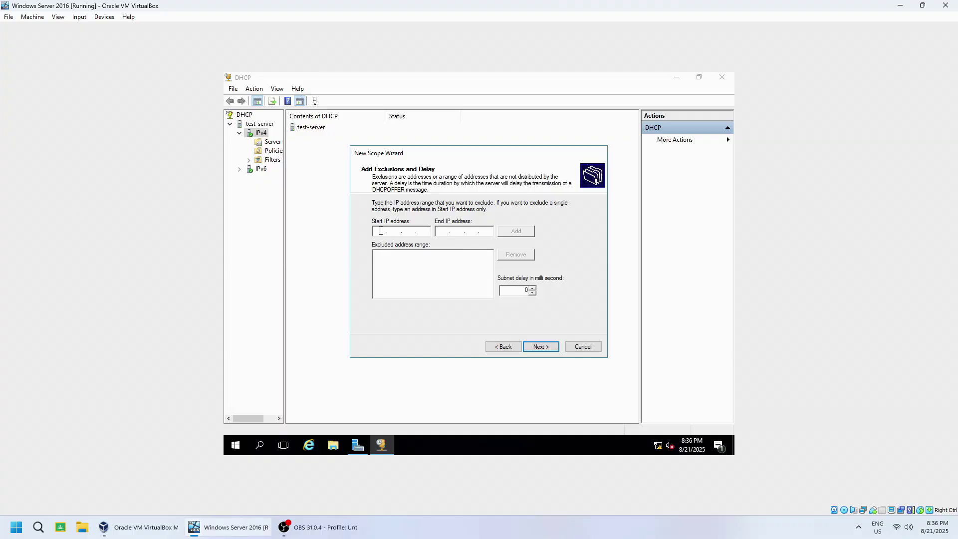
# Step: Add an exclusion for addresses 192.168.1.10 through 192.168.1.20 and continue
pyautogui.click(381, 230)
pyautogui.write('19')
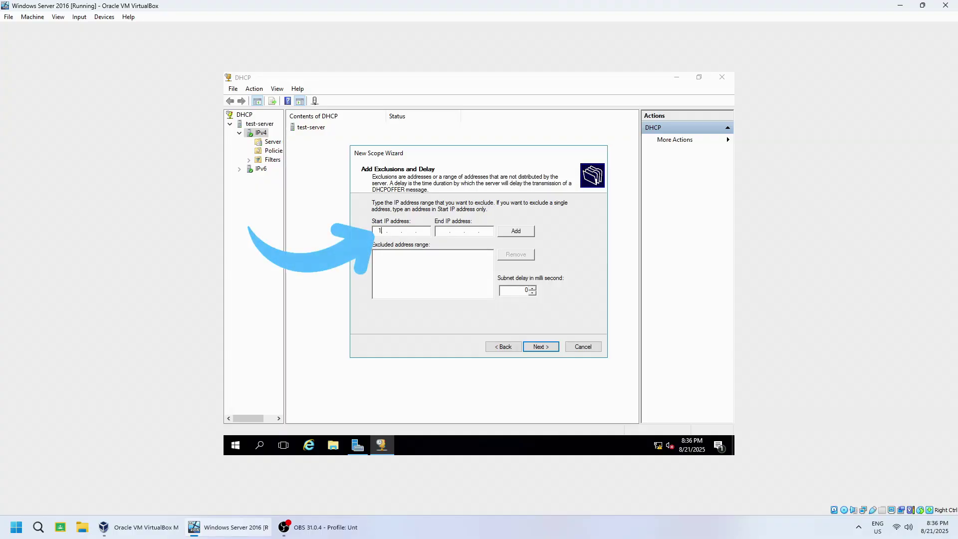
pyautogui.write('2')
pyautogui.write('168')
pyautogui.write('1.10')
pyautogui.write('192')
pyautogui.write('168')
pyautogui.write('1.20')
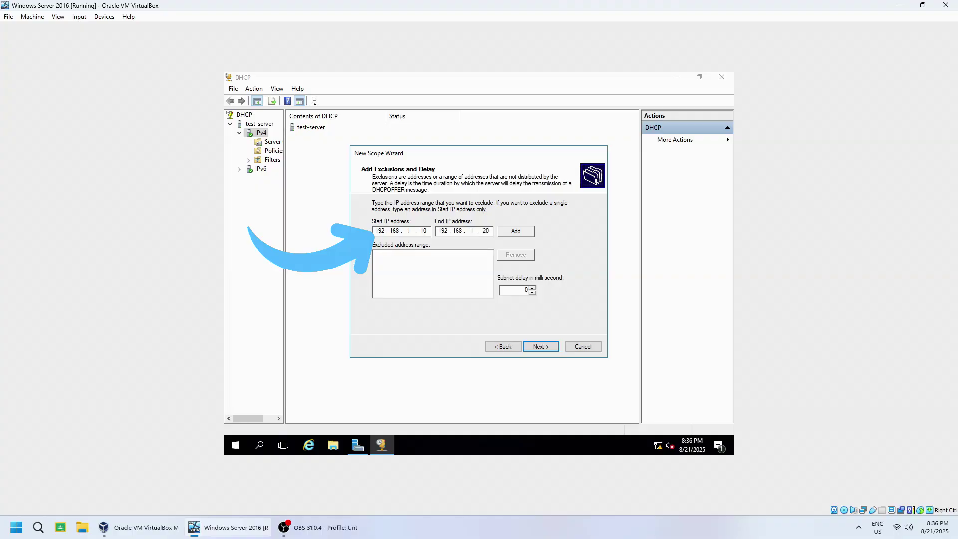
pyautogui.click(528, 233)
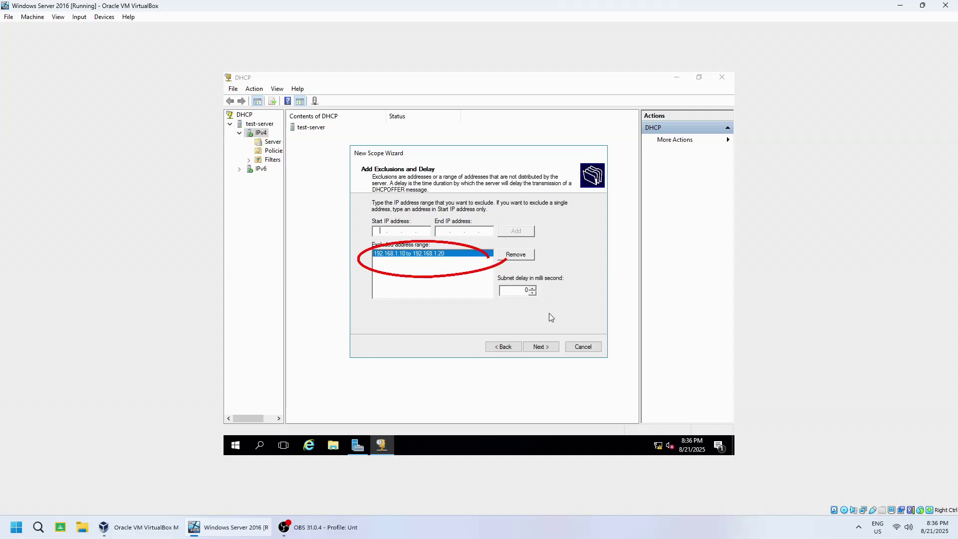
pyautogui.click(543, 347)
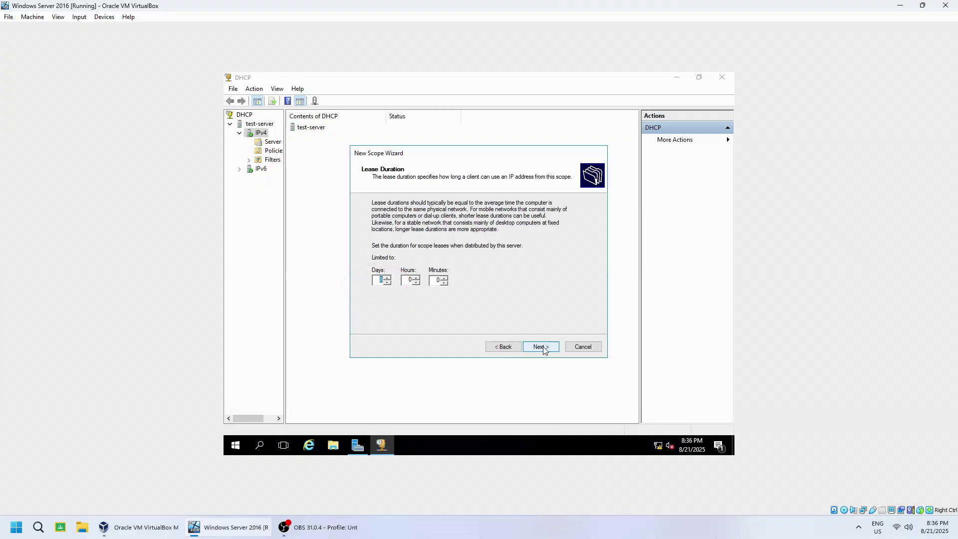
# Step: Keep the 8-day lease and add 192.168.1.1 as the router (default gateway)
pyautogui.click(542, 348)
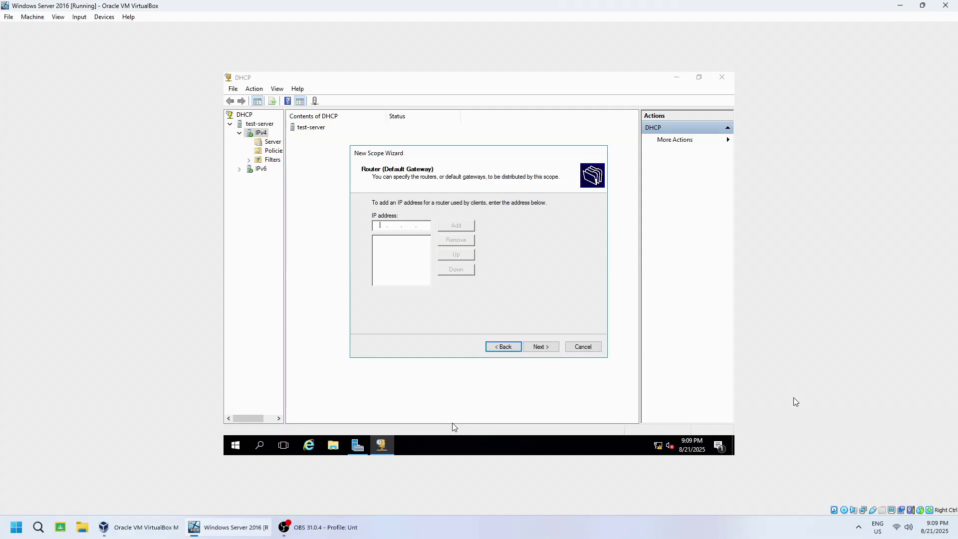
pyautogui.click(379, 227)
pyautogui.write('192 . 168 . 1 . 1')
pyautogui.click(464, 227)
pyautogui.click(543, 348)
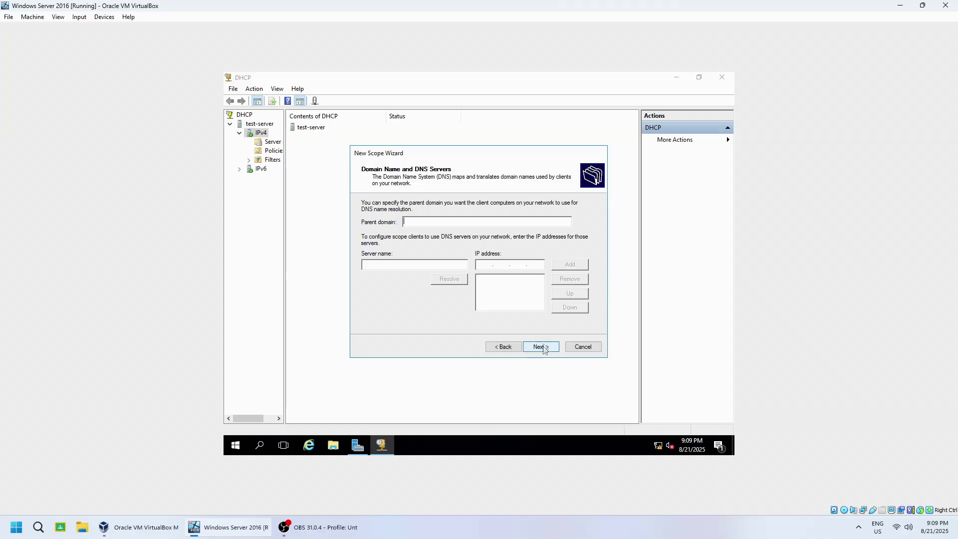
# Step: Add 8.8.8.8 as the scope's DNS server, keeping it despite the validation warning
pyautogui.click(491, 266)
pyautogui.write('8.8.8.8')
pyautogui.click(582, 265)
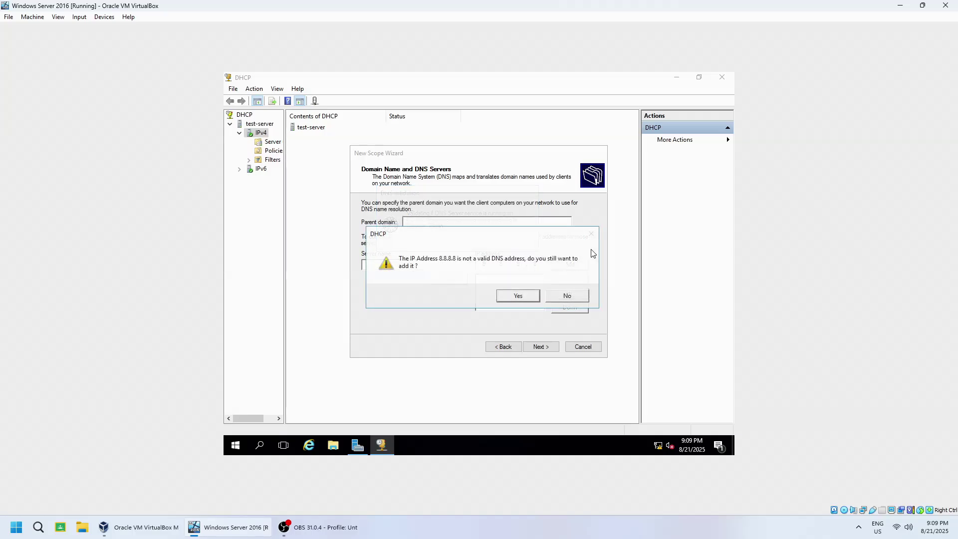
pyautogui.click(518, 296)
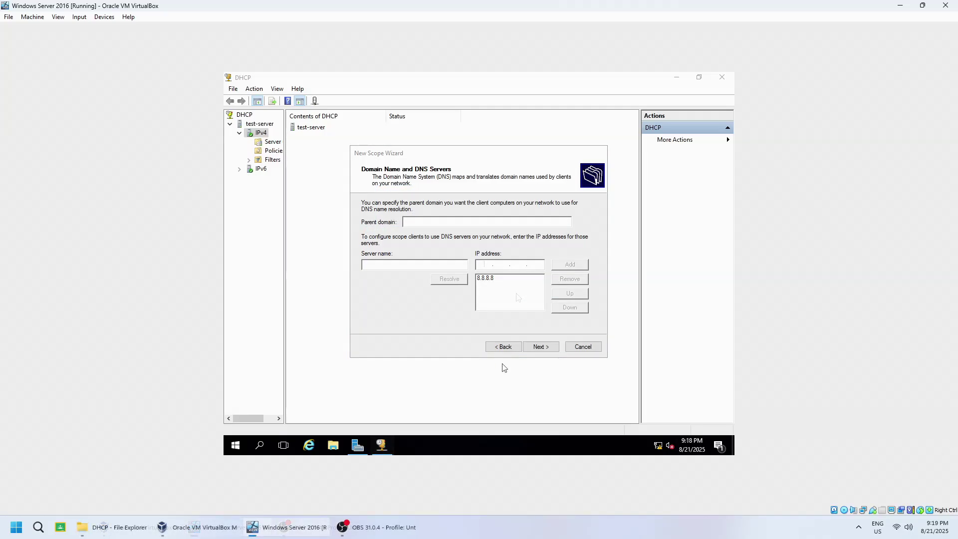
pyautogui.click(508, 283)
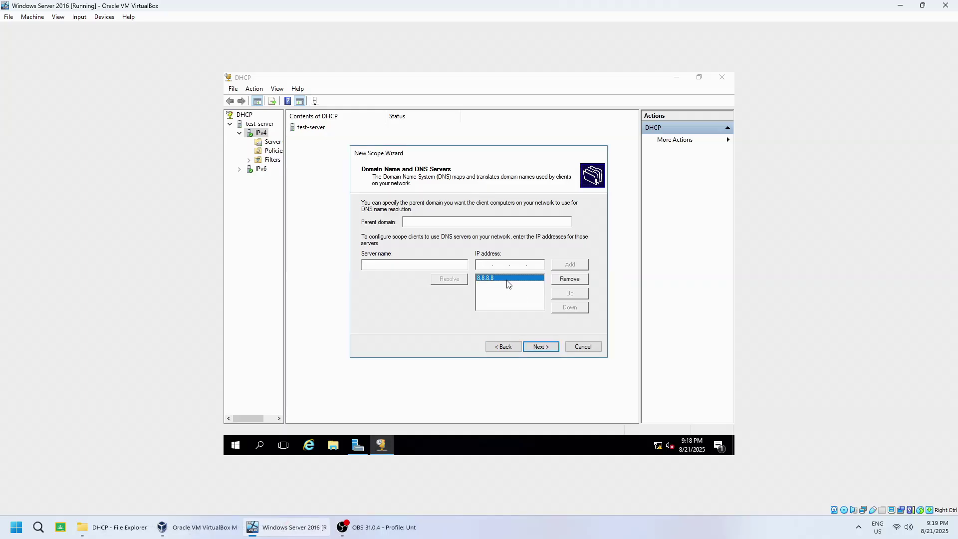
# Step: Skip WINS, choose to activate the scope now, and finish the wizard
pyautogui.click(543, 347)
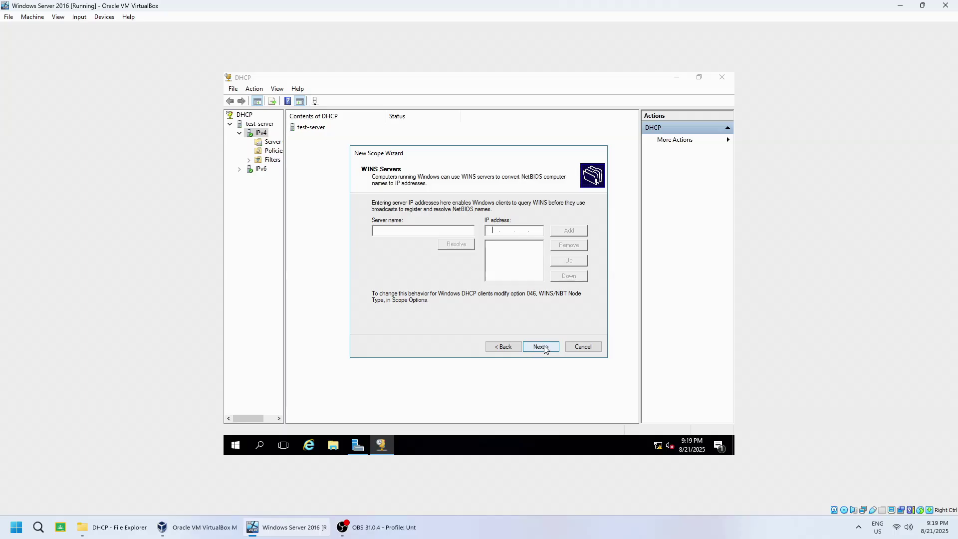
pyautogui.click(550, 349)
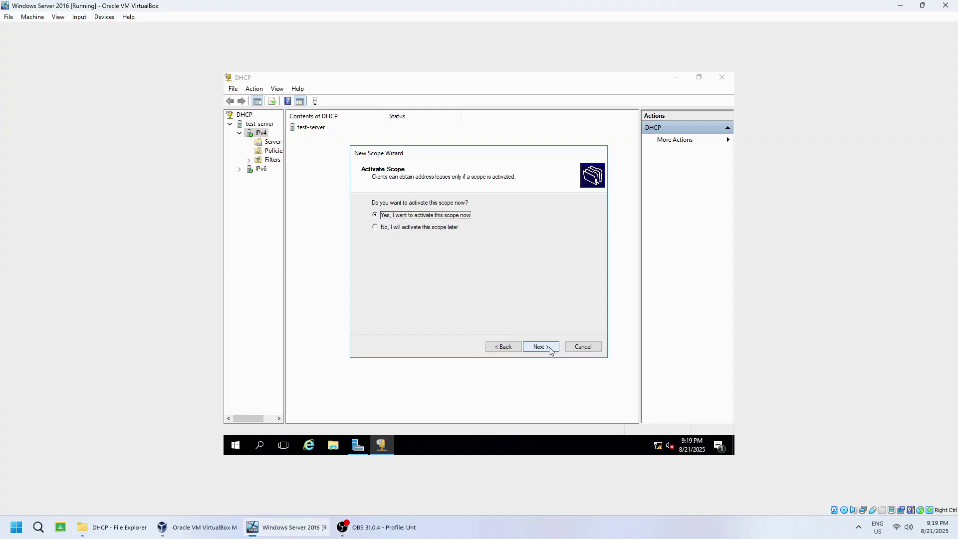
pyautogui.click(549, 348)
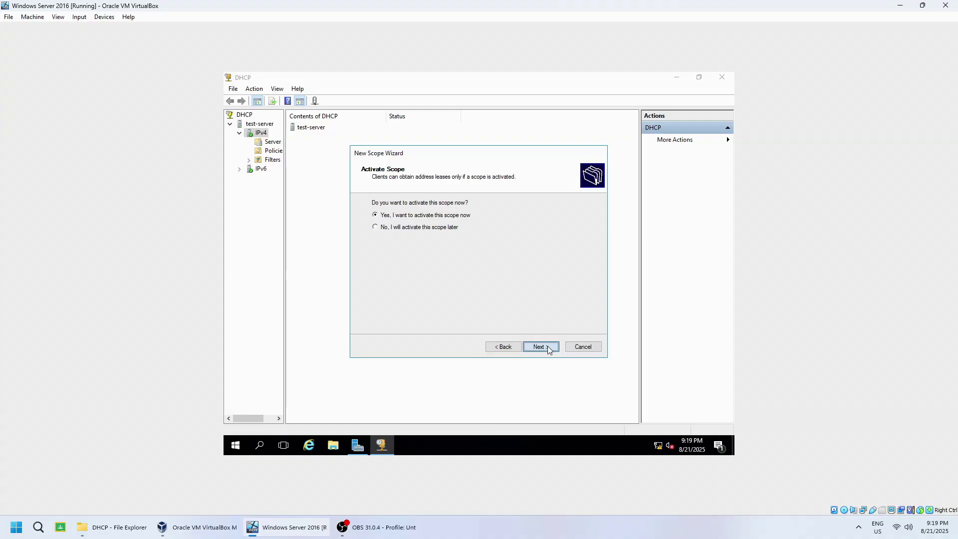
pyautogui.click(548, 348)
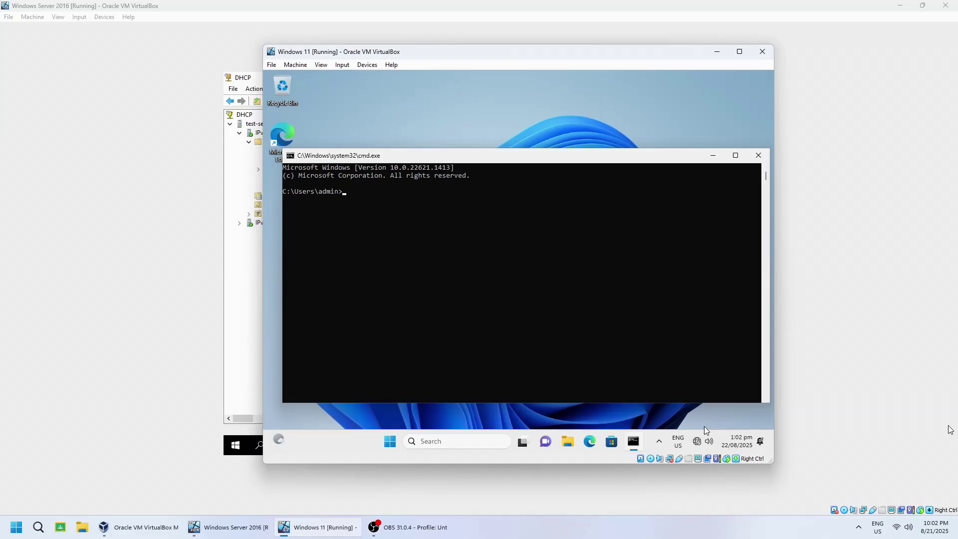
# Step: Run ipconfig /release followed by ipconfig /renew in the client's Command Prompt
pyautogui.click(496, 196)
pyautogui.write('ipconfig /release')
pyautogui.press('Return')
pyautogui.press('Up')
pyautogui.press('BackSpace')
pyautogui.press('BackSpace')
pyautogui.press('BackSpace')
pyautogui.press('BackSpace')
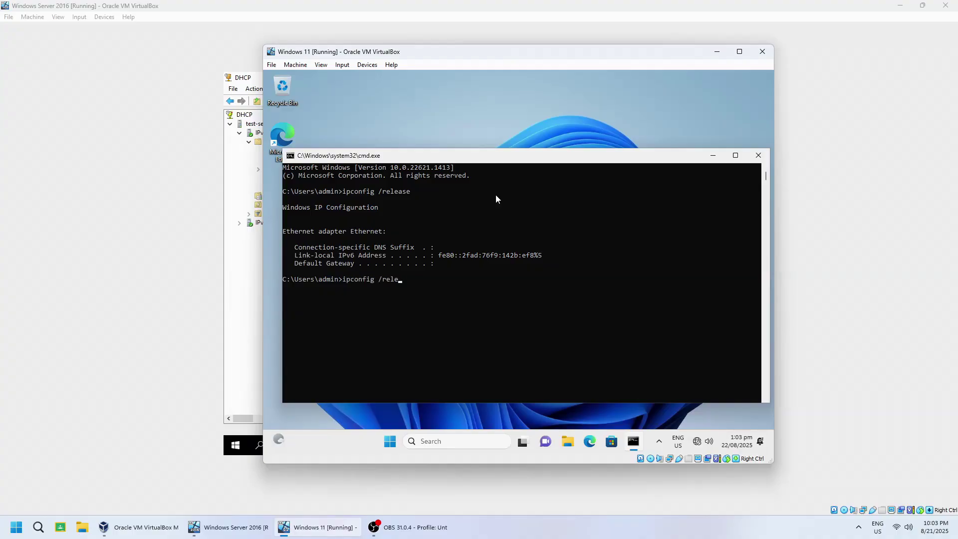
pyautogui.write('new')
pyautogui.press('Return')
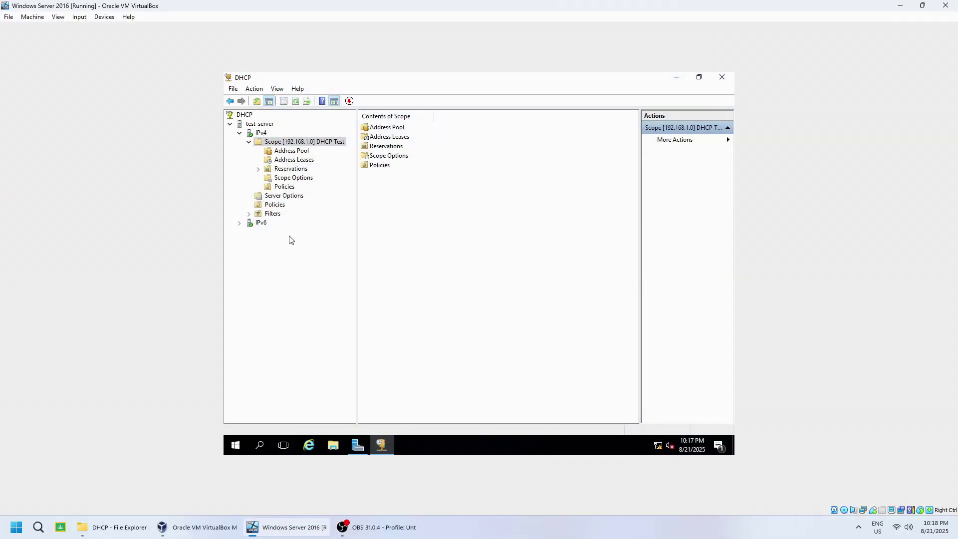
# Step: Show the DHCP Test scope's Address Leases and select the 192.168.1.21 lease row
pyautogui.click(299, 161)
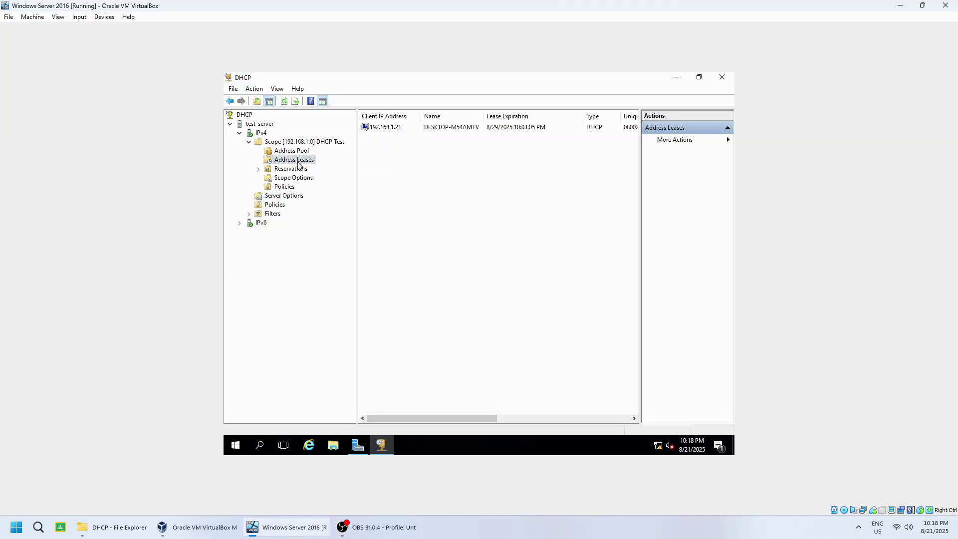
pyautogui.click(447, 129)
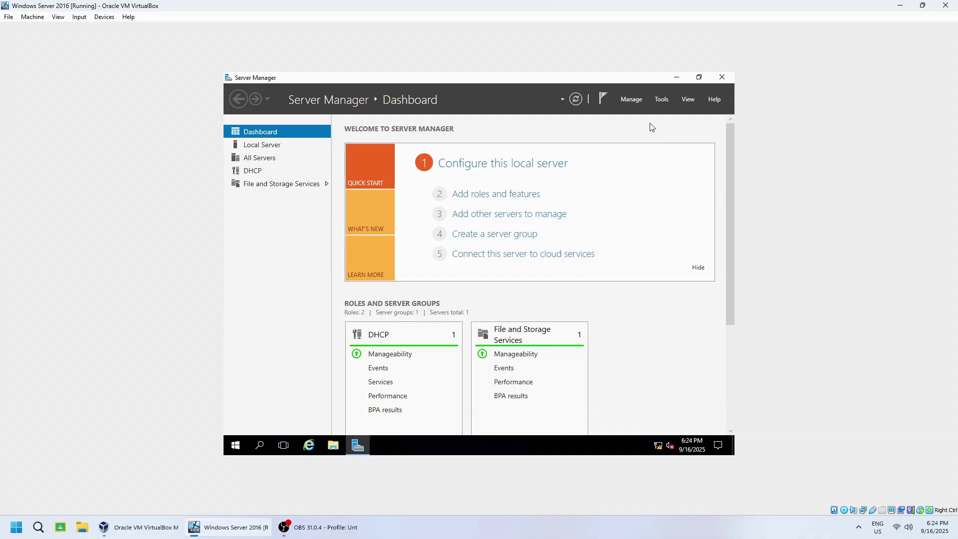
# Step: Start Add Roles and Features for TEST-SERVER and select DNS Server with its management tools
pyautogui.click(632, 100)
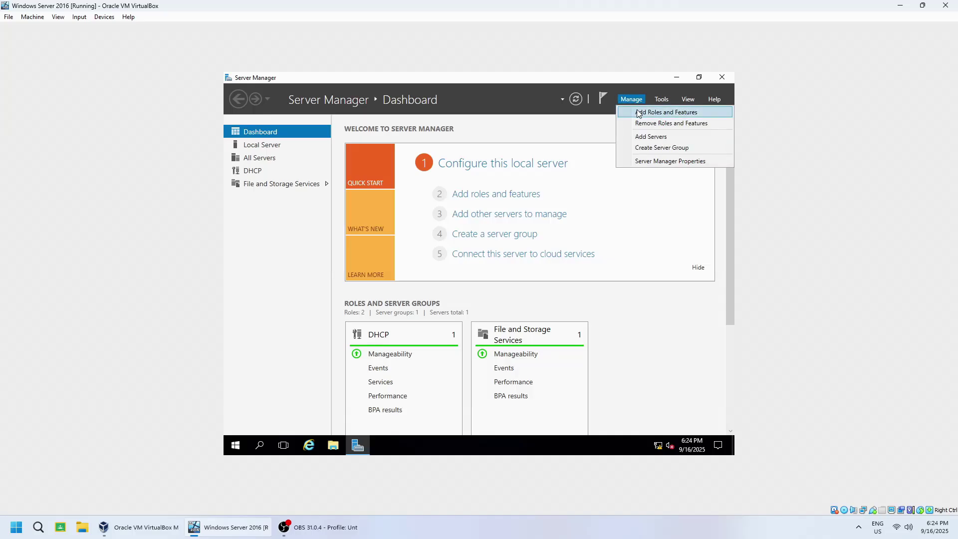
pyautogui.click(640, 113)
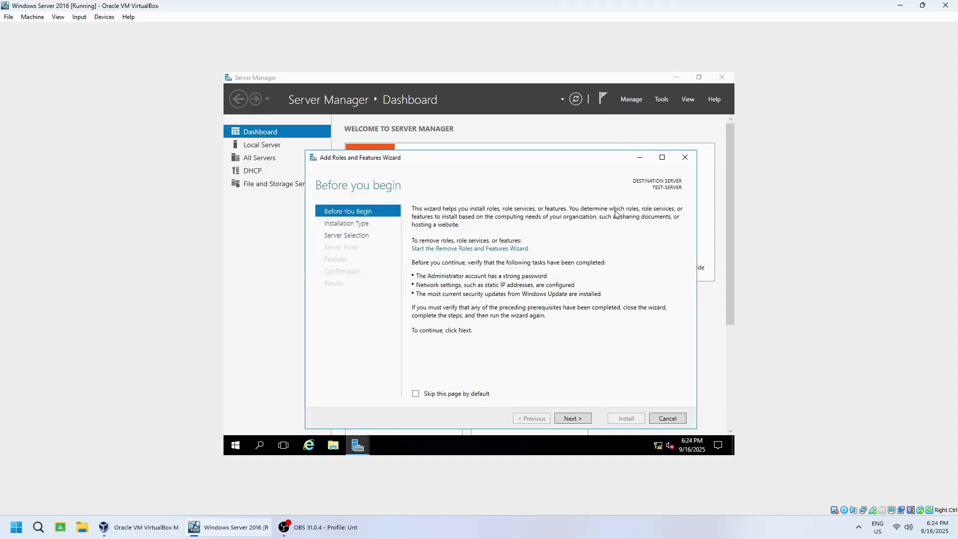
pyautogui.click(573, 420)
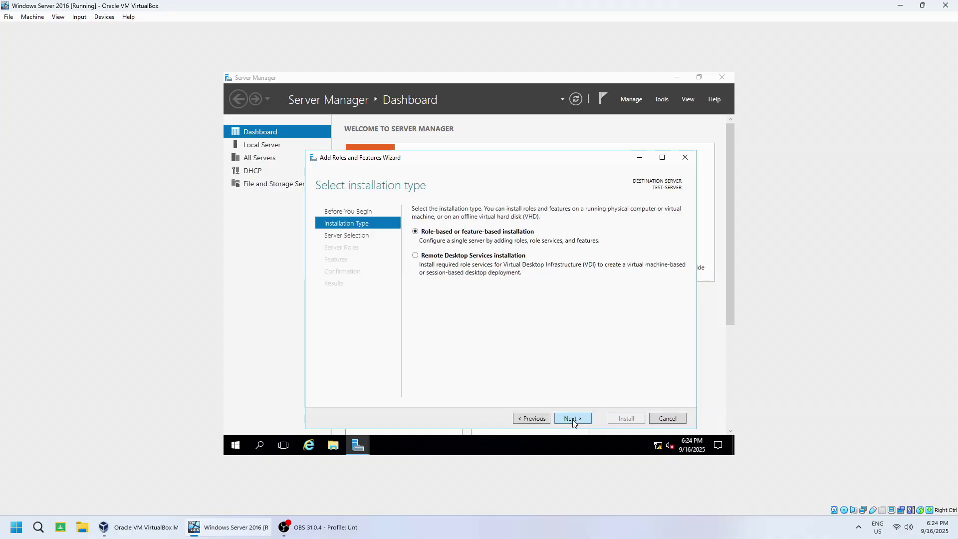
pyautogui.click(573, 419)
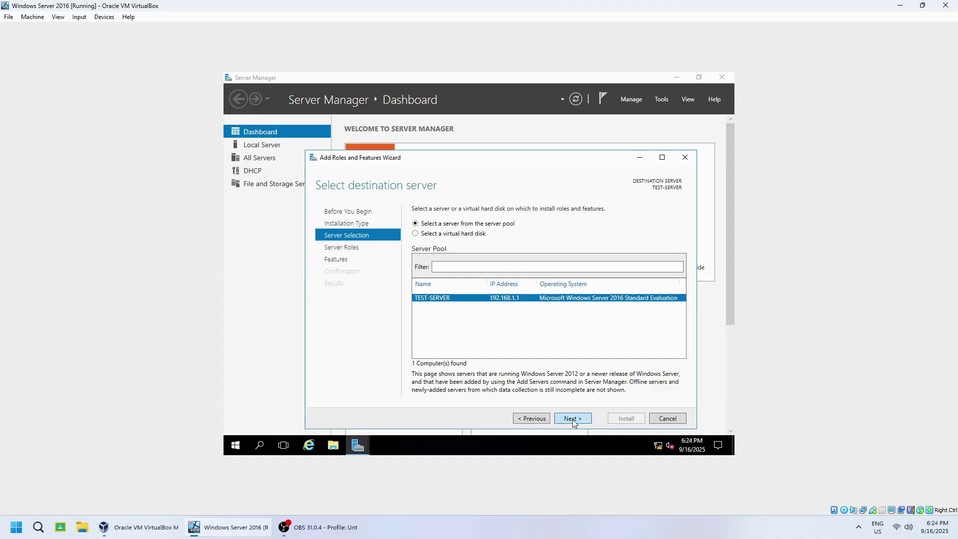
pyautogui.click(573, 420)
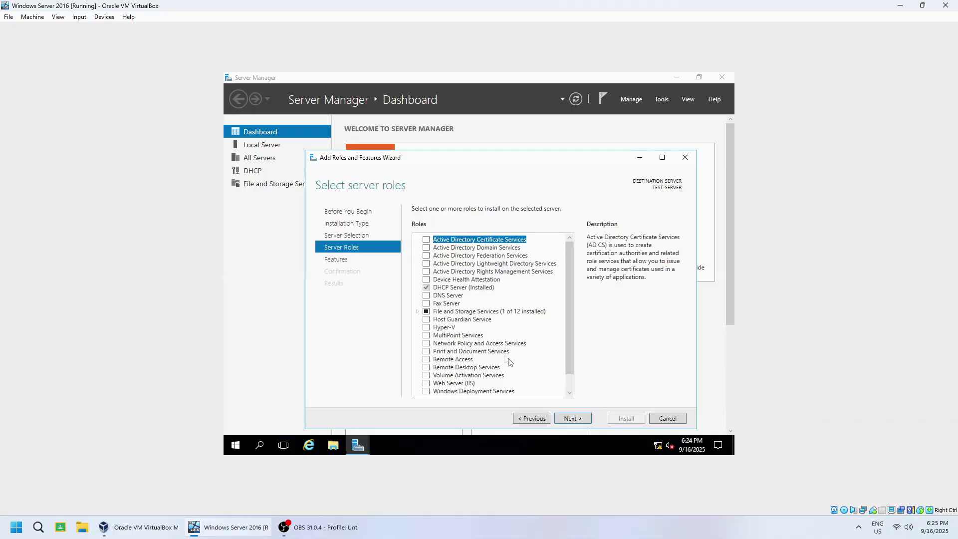
pyautogui.click(426, 296)
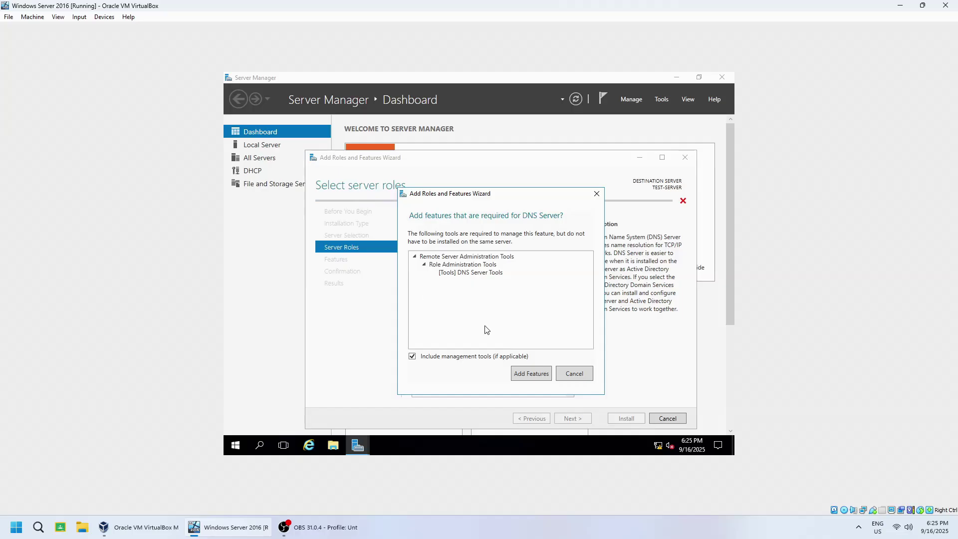
pyautogui.click(534, 375)
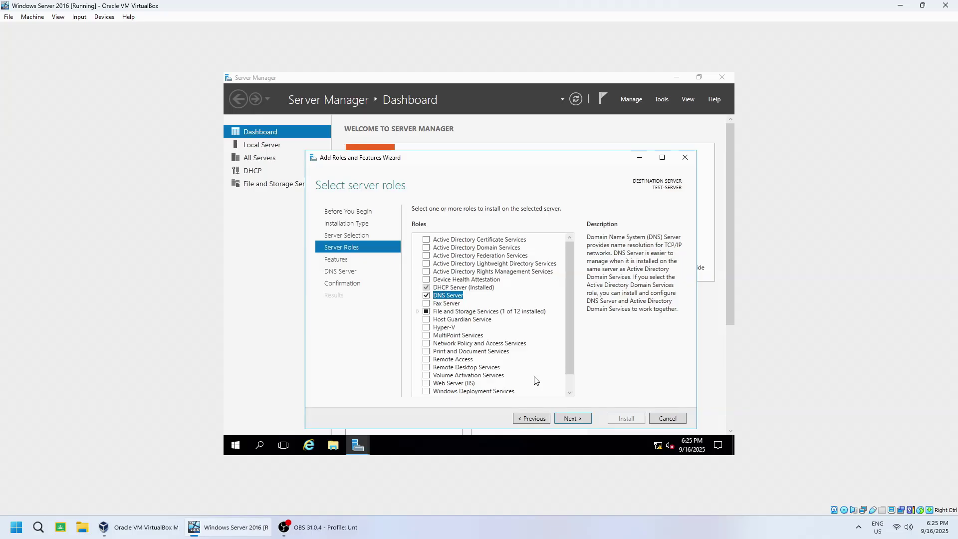
pyautogui.click(573, 419)
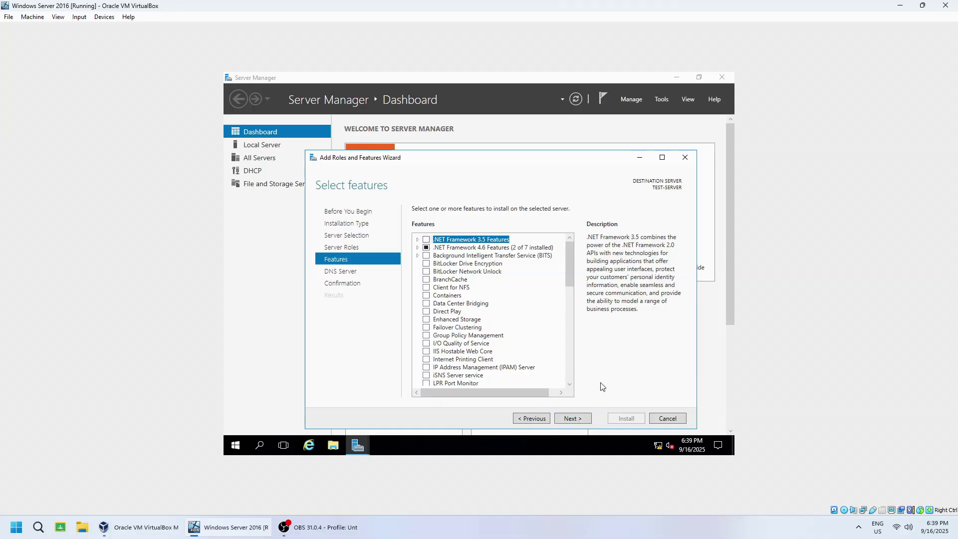
# Step: Complete the DNS Server role installation, leaving DNS beside DHCP among 3 dashboard roles
pyautogui.click(572, 422)
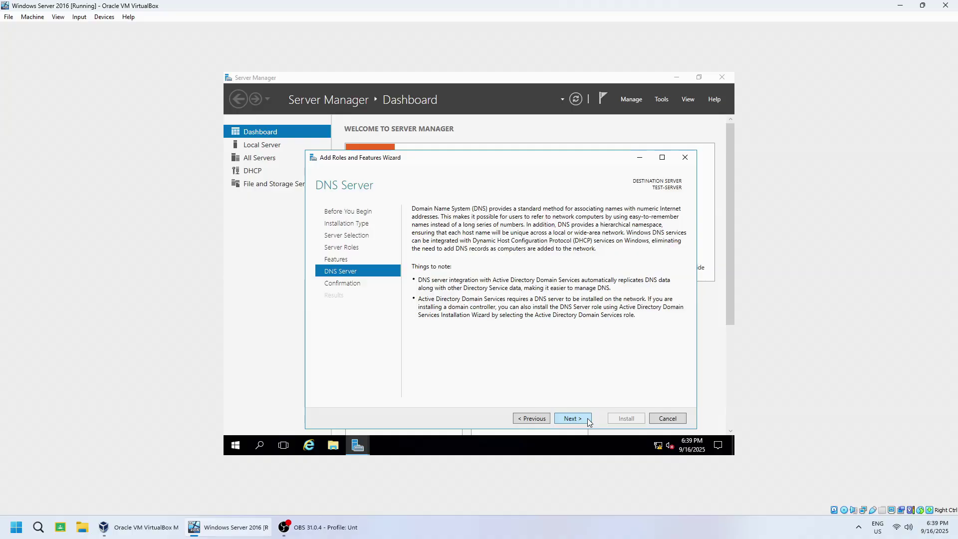
pyautogui.click(573, 419)
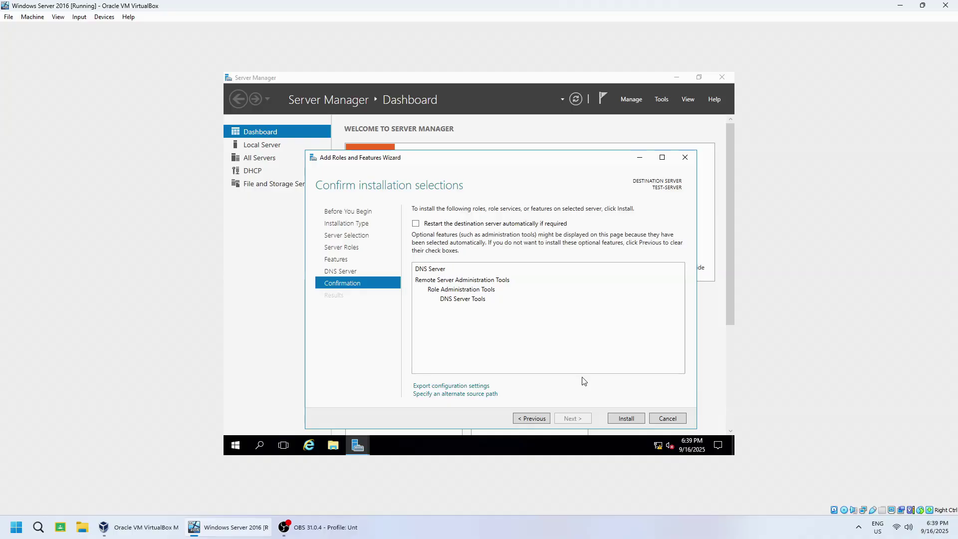
pyautogui.click(624, 419)
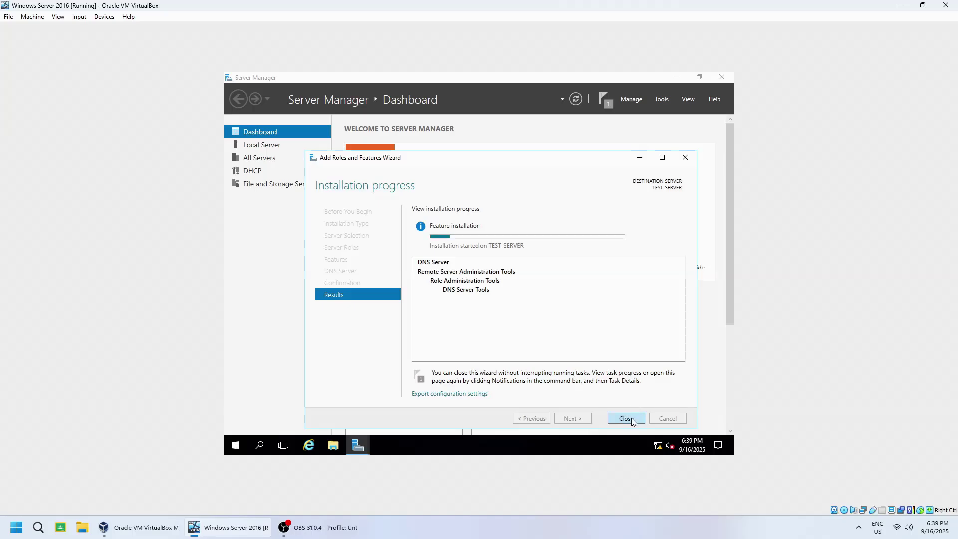
pyautogui.click(627, 419)
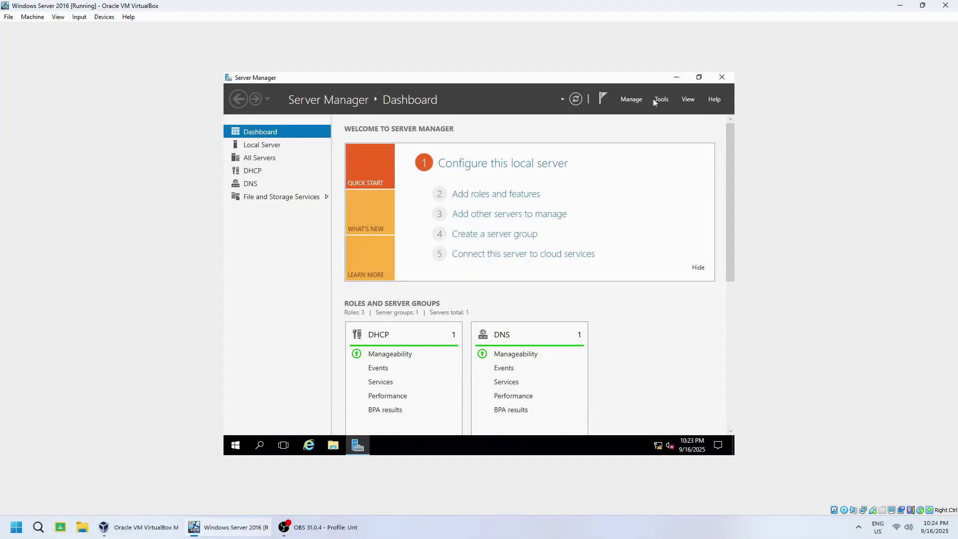
# Step: In DNS Manager, create primary forward zone test.neustmgt.com with the default file and no dynamic updates
pyautogui.click(659, 100)
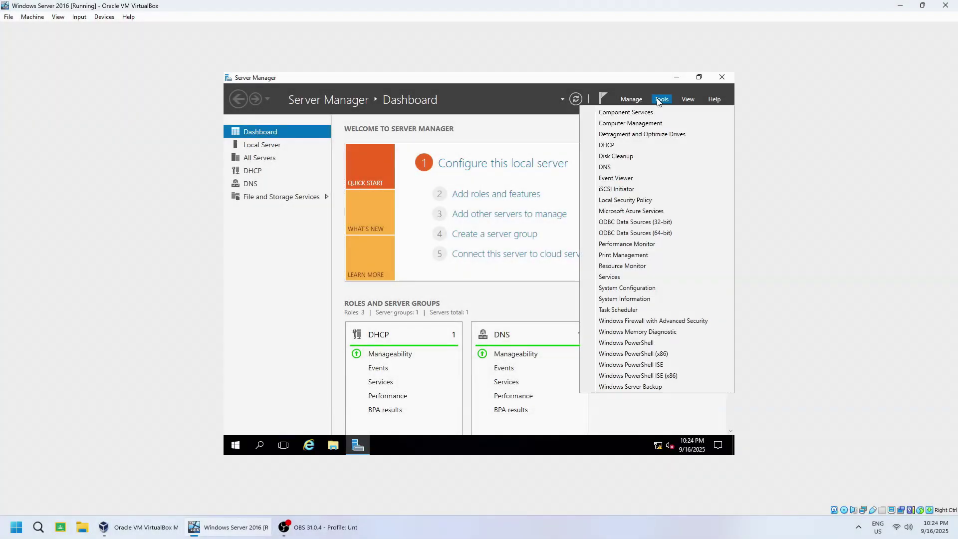
pyautogui.click(608, 168)
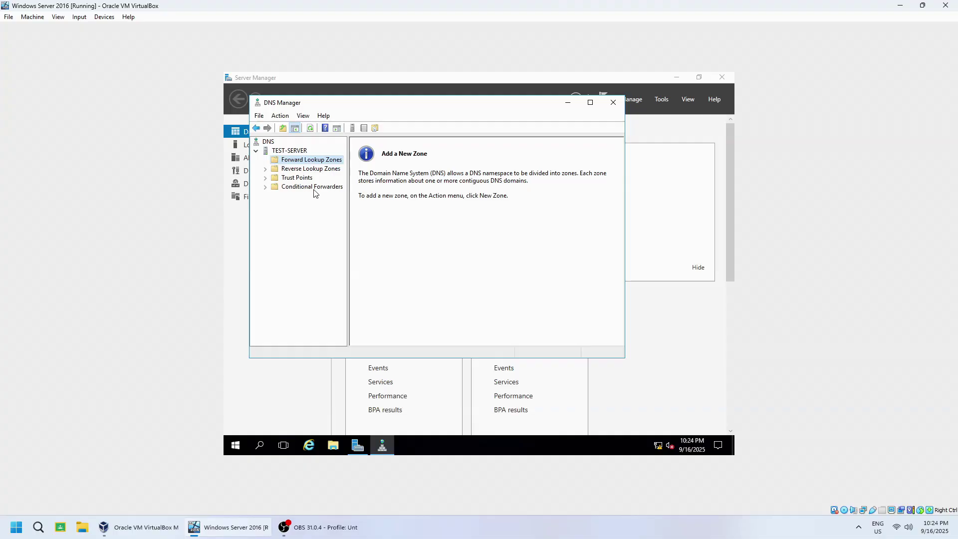
pyautogui.rightClick(333, 163)
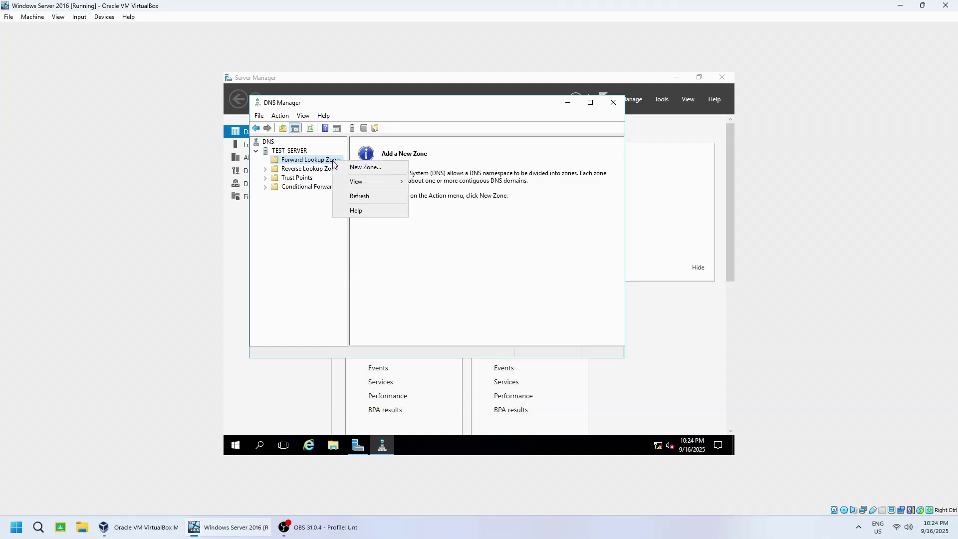
pyautogui.click(348, 168)
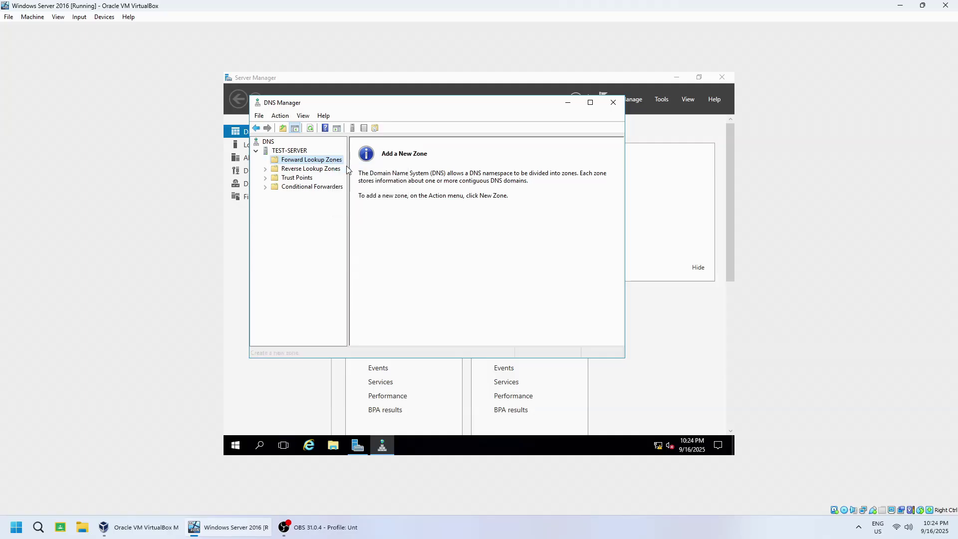
pyautogui.click(442, 289)
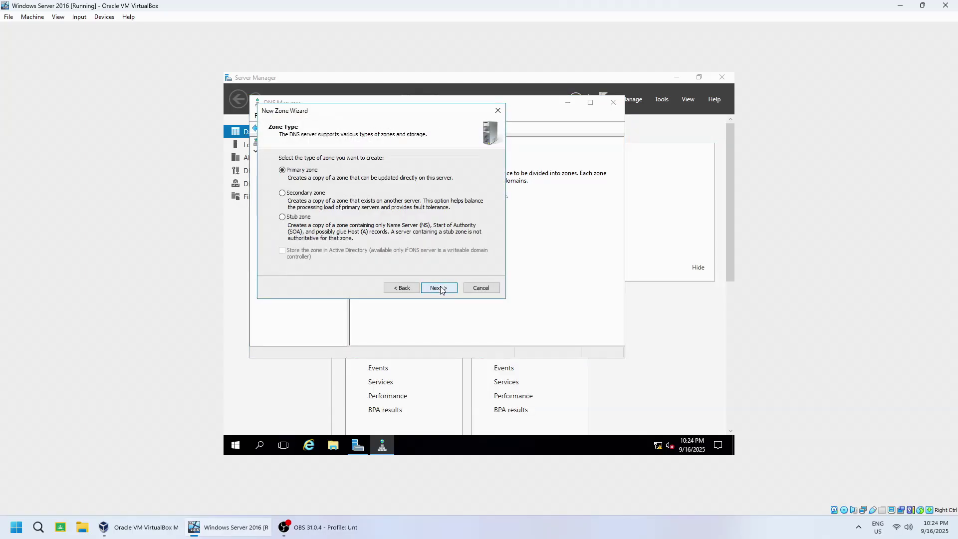
pyautogui.click(440, 288)
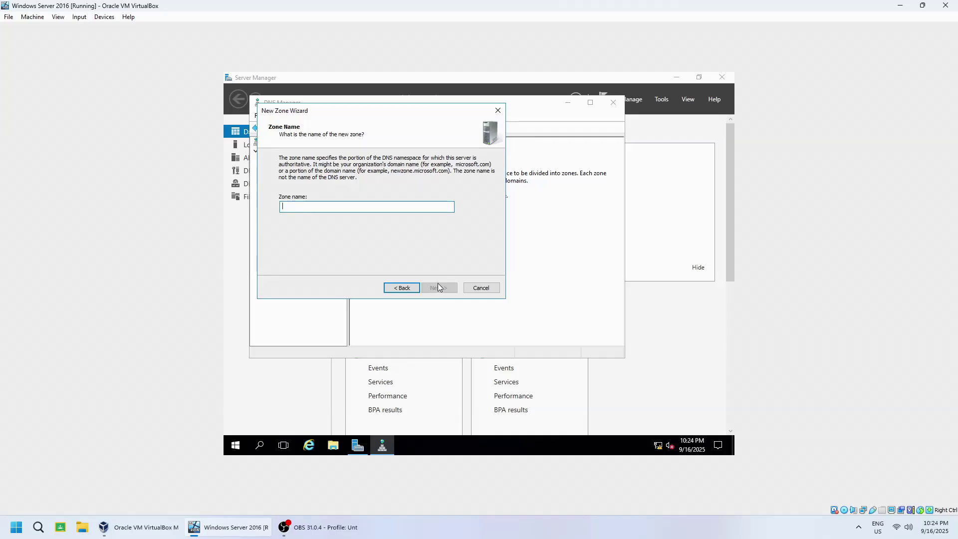
pyautogui.write('test.neustmgt.com')
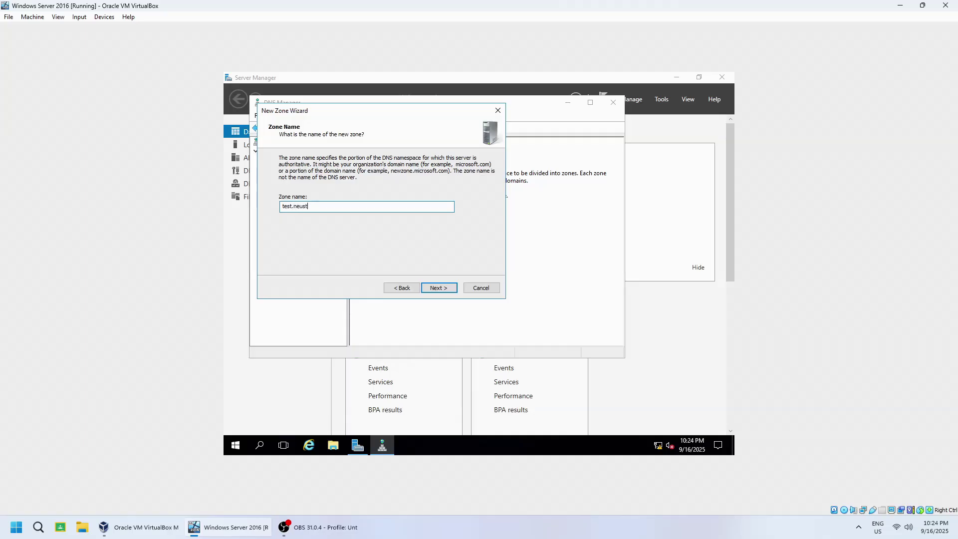
pyautogui.click(440, 290)
pyautogui.click(441, 290)
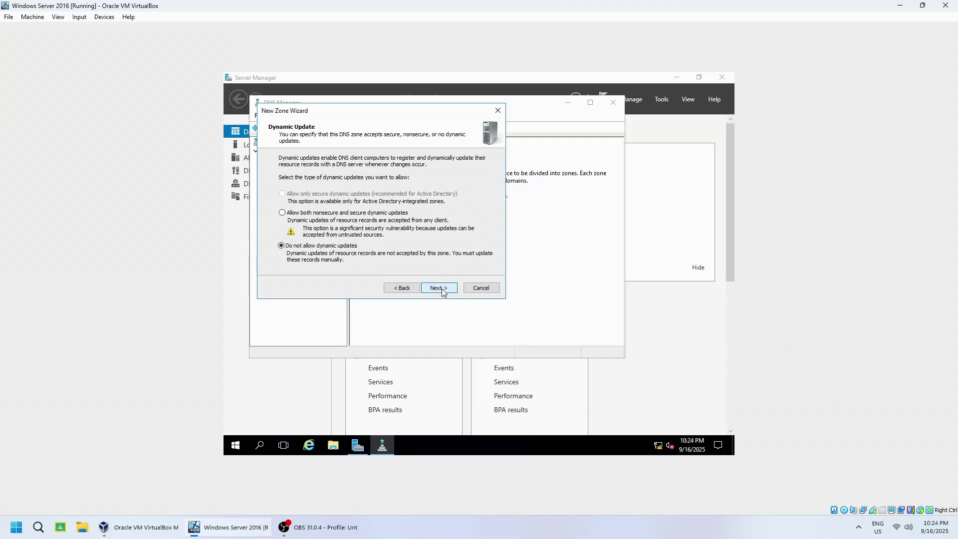
pyautogui.click(441, 289)
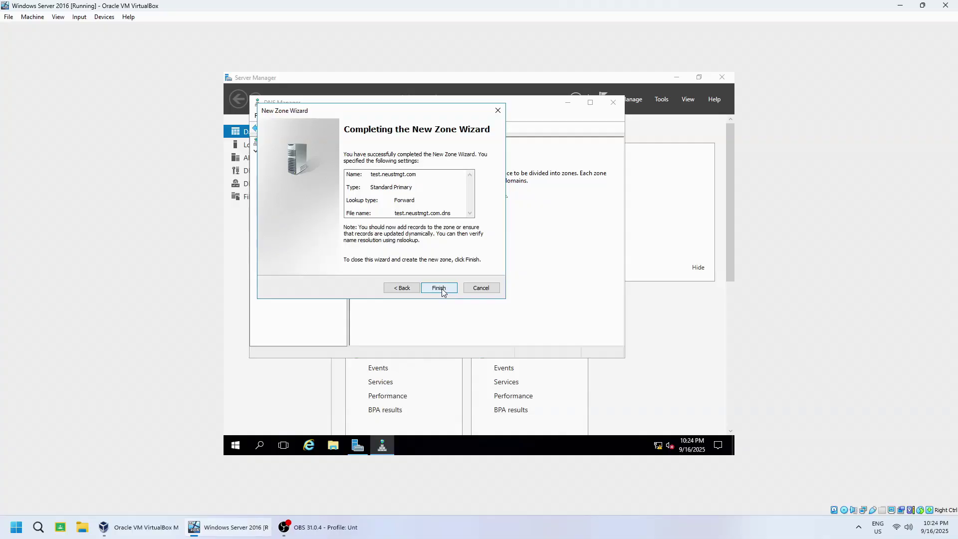
pyautogui.click(440, 288)
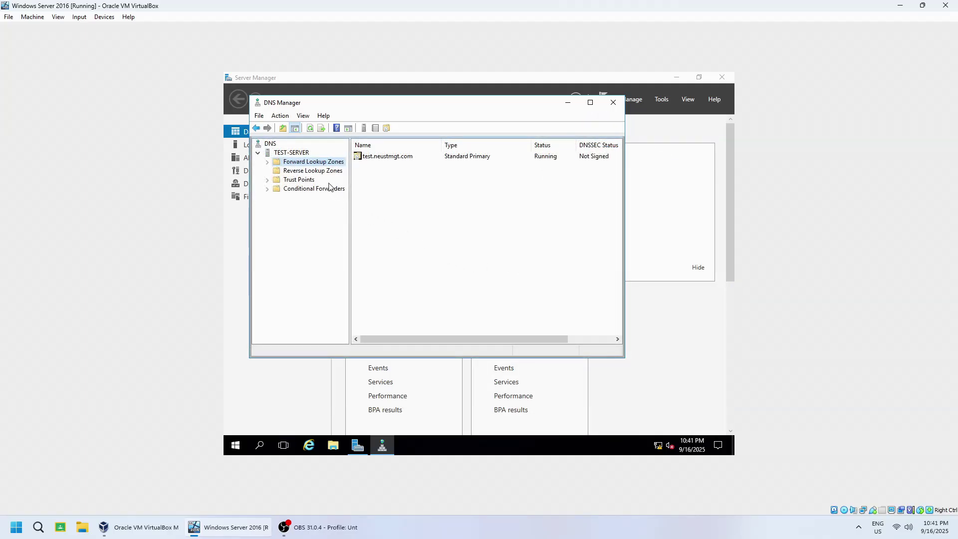
# Step: Create primary IPv4 reverse zone 1.168.192.in-addr.arpa for network ID 192.168.1, with defaults, and select it
pyautogui.click(322, 174)
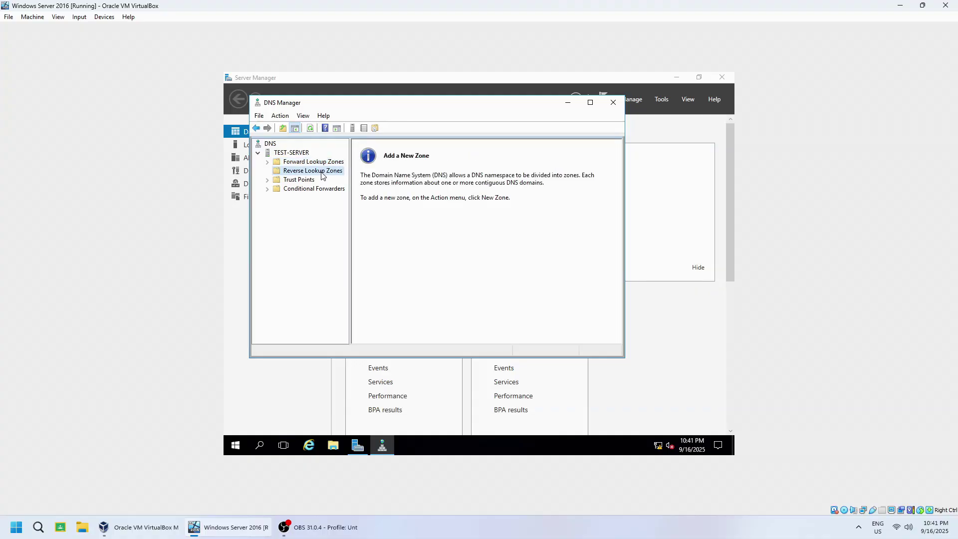
pyautogui.rightClick(322, 175)
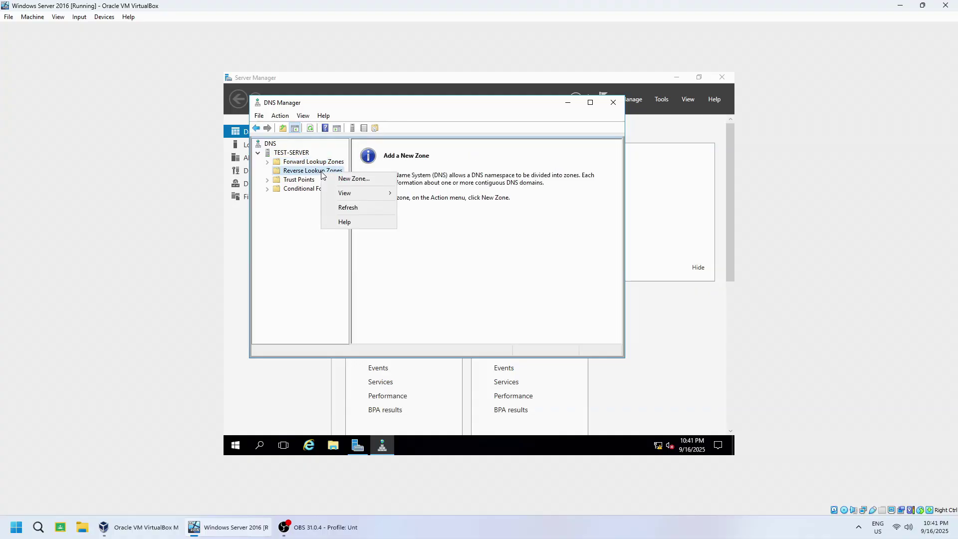
pyautogui.click(352, 179)
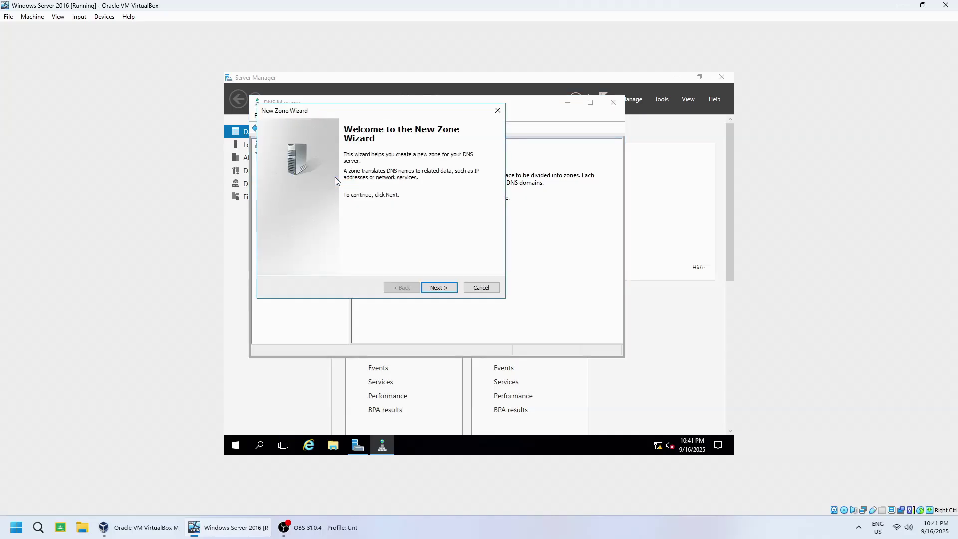
pyautogui.click(436, 288)
pyautogui.click(438, 289)
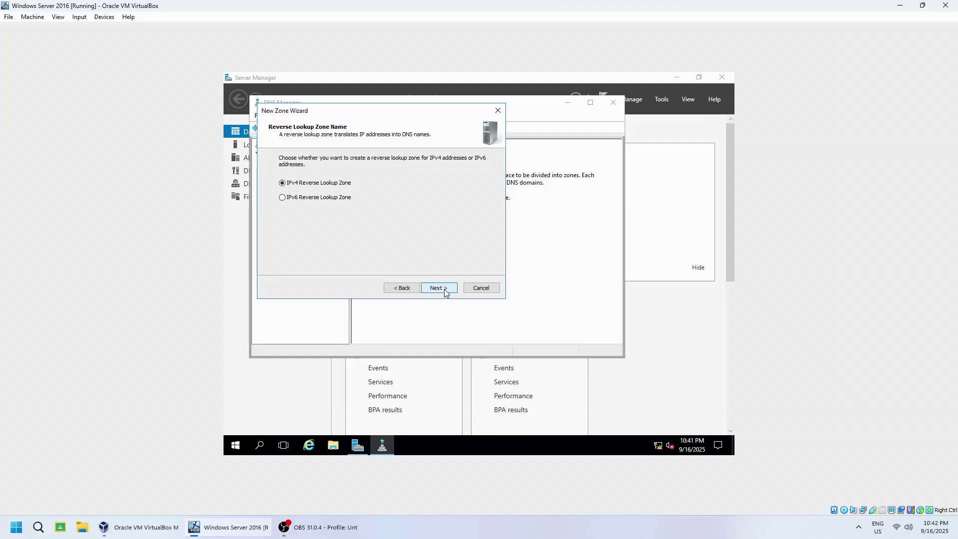
pyautogui.click(444, 289)
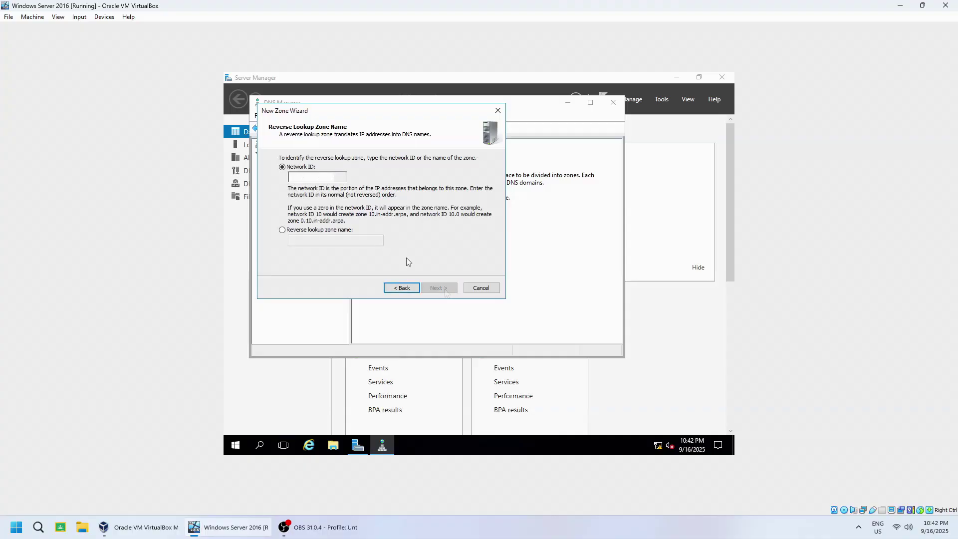
pyautogui.write('192 .168 .')
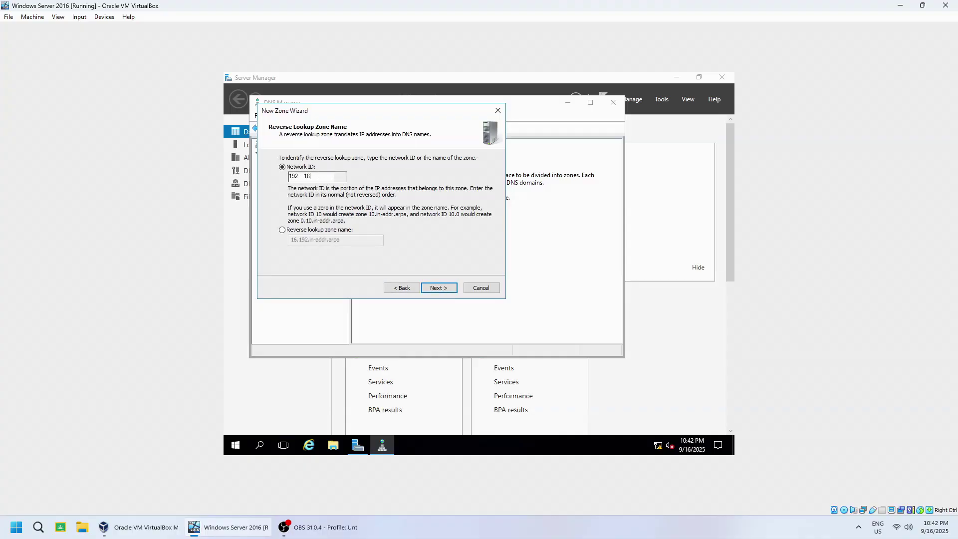
pyautogui.write('1')
pyautogui.click(439, 288)
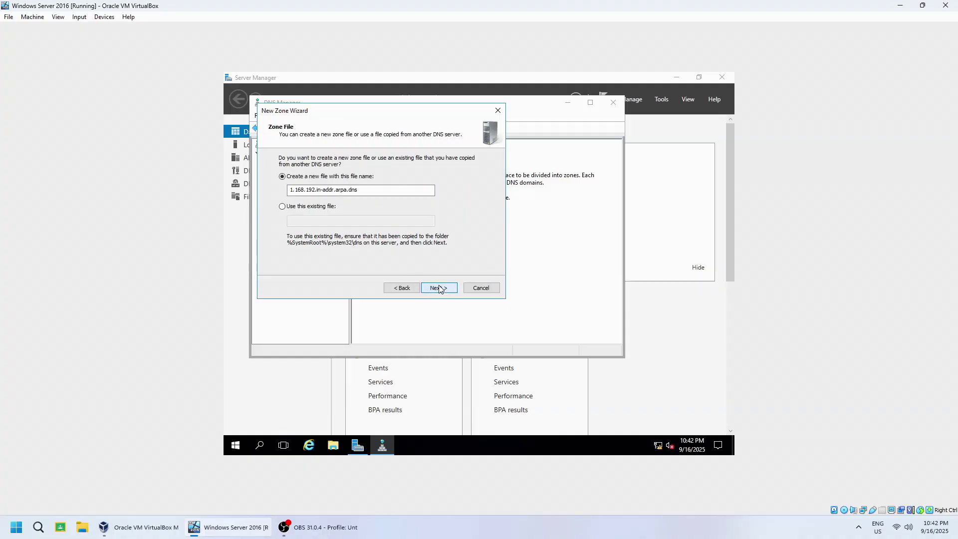
pyautogui.click(439, 288)
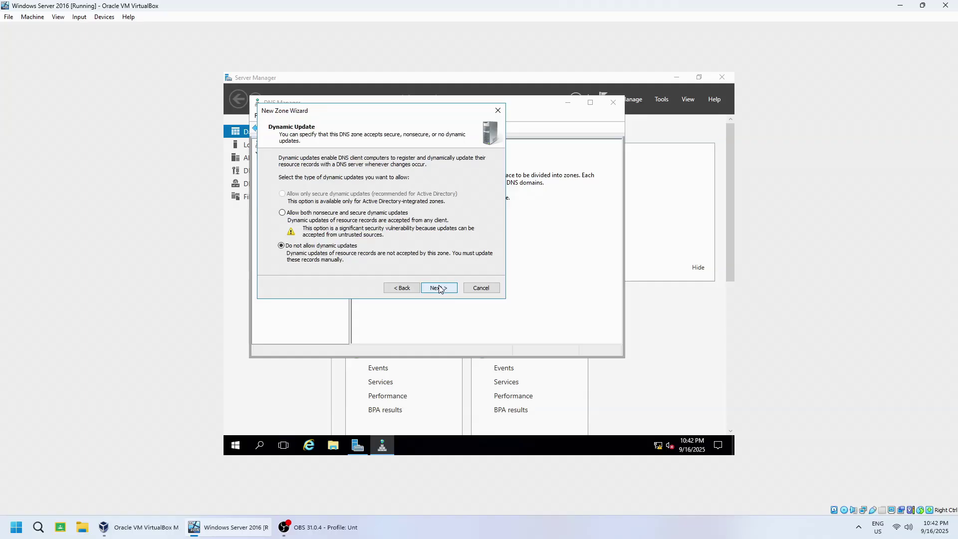
pyautogui.click(439, 289)
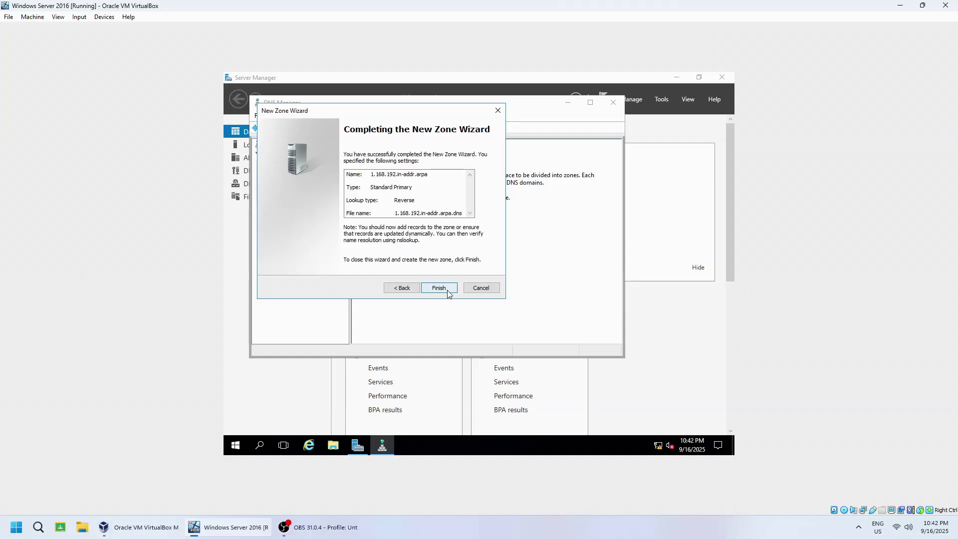
pyautogui.click(448, 292)
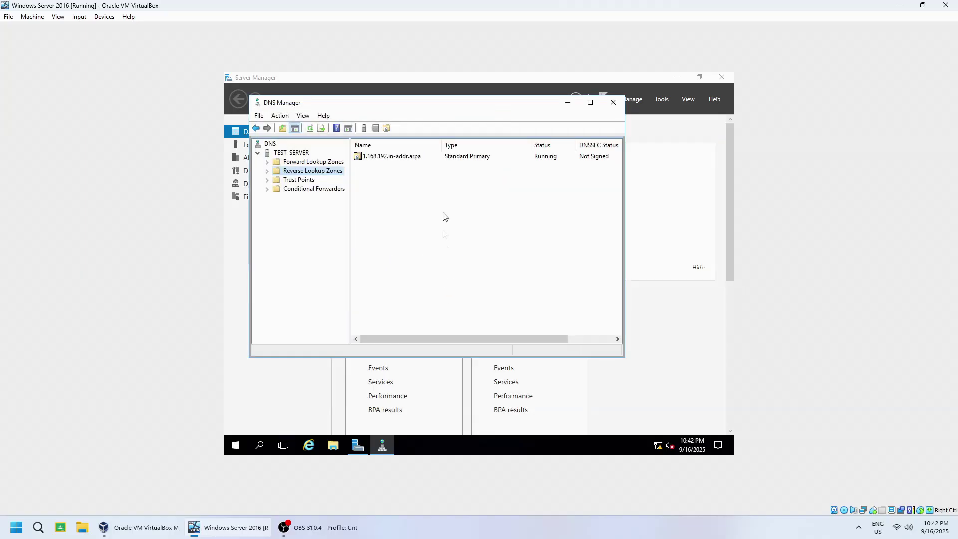
pyautogui.click(456, 161)
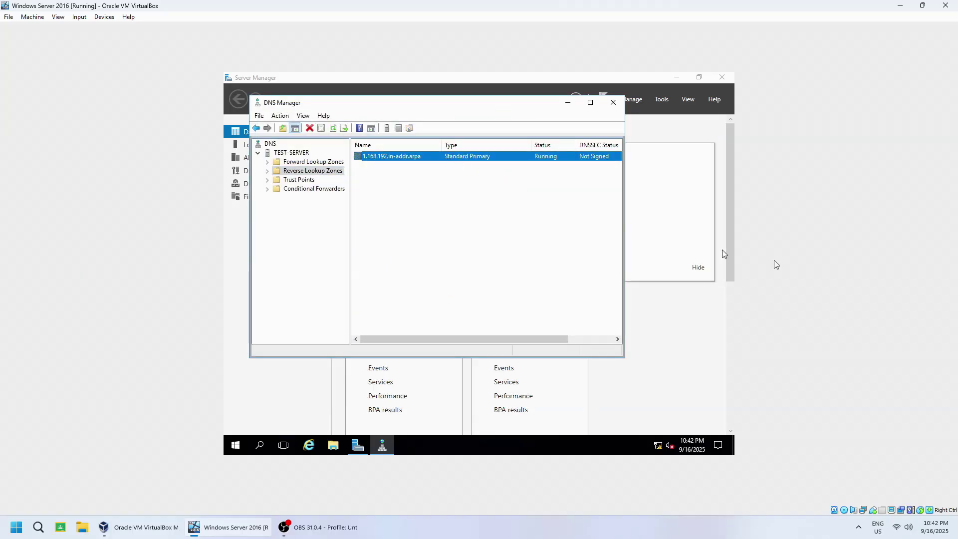